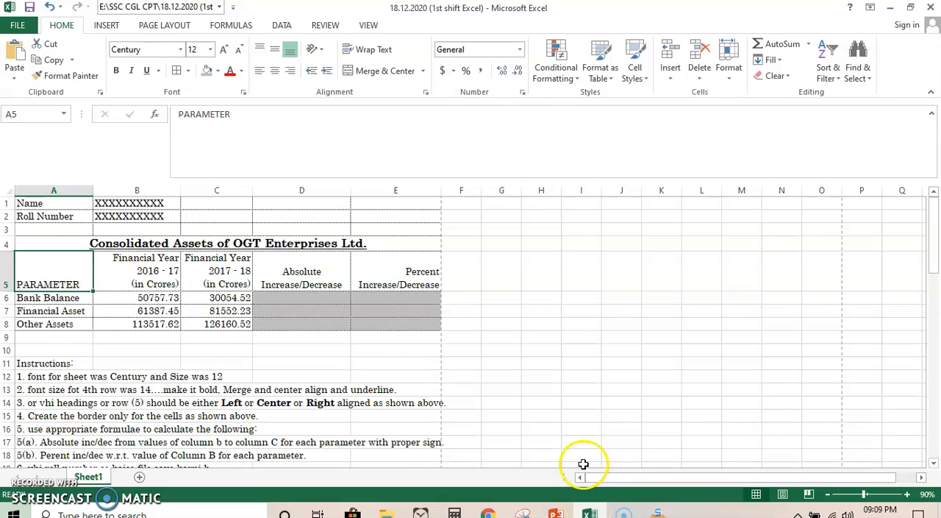
- Read through the Consolidated Assets table and the numbered formatting instructions below it on Sheet1
mouse_move(593, 513)
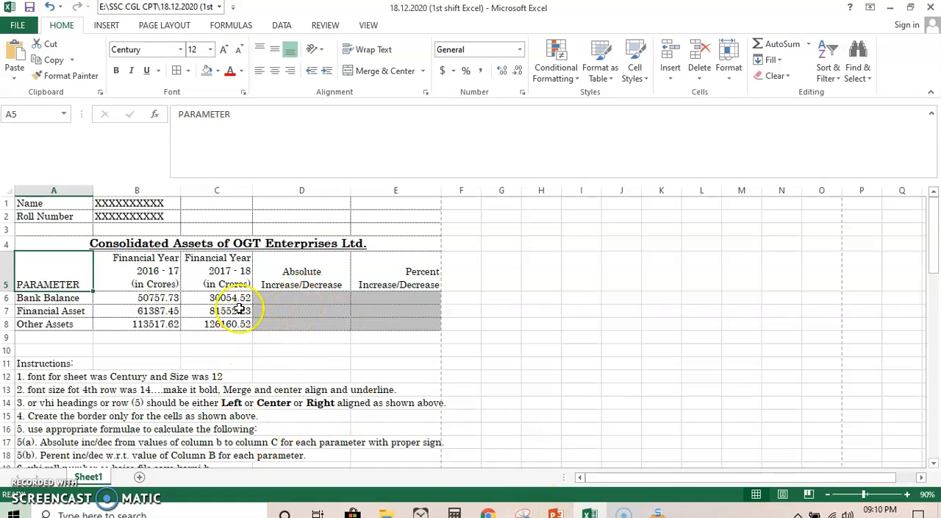
scroll(233, 303, "down", 1)
scroll(213, 275, "up", 1)
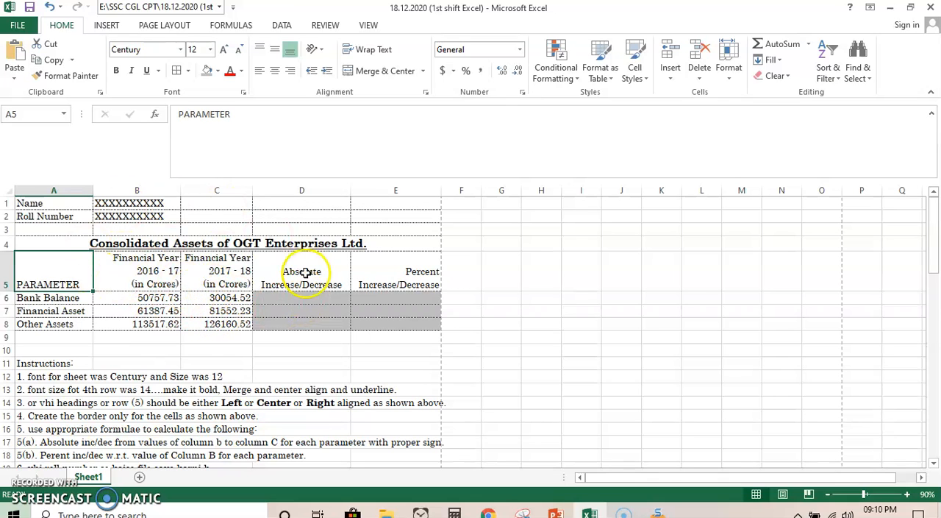
scroll(197, 374, "down", 1)
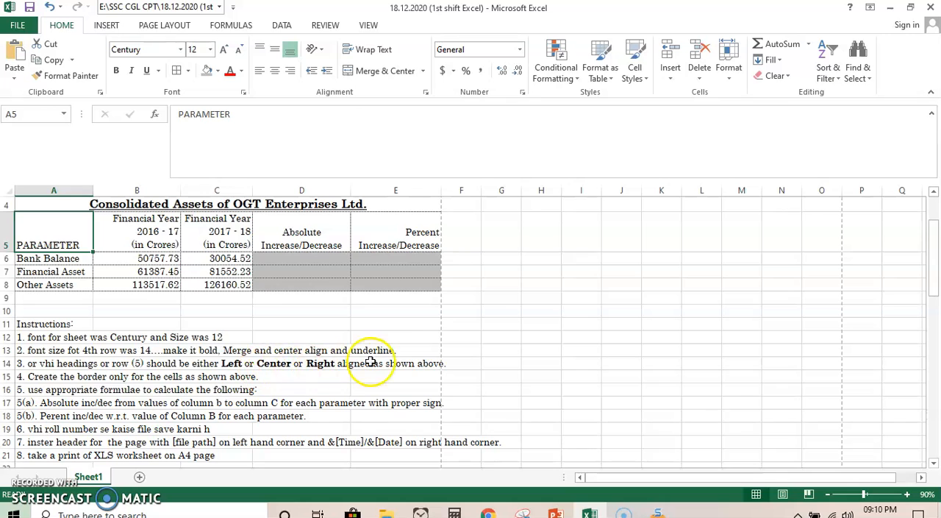
scroll(264, 392, "down", 1)
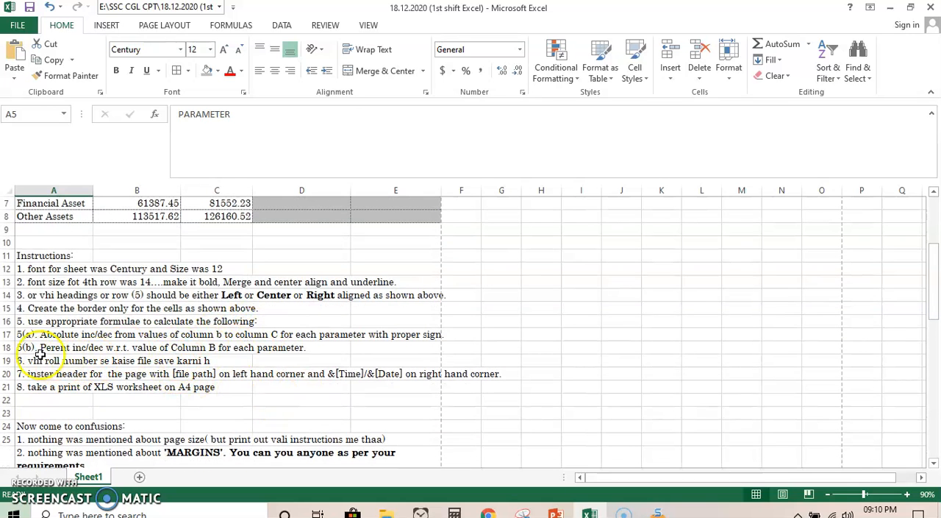
scroll(243, 352, "up", 2)
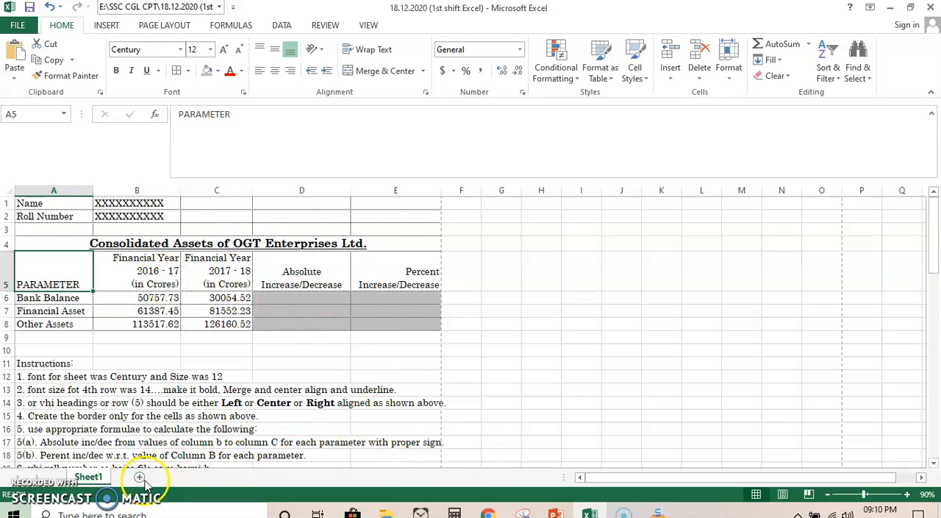
left_click(911, 8)
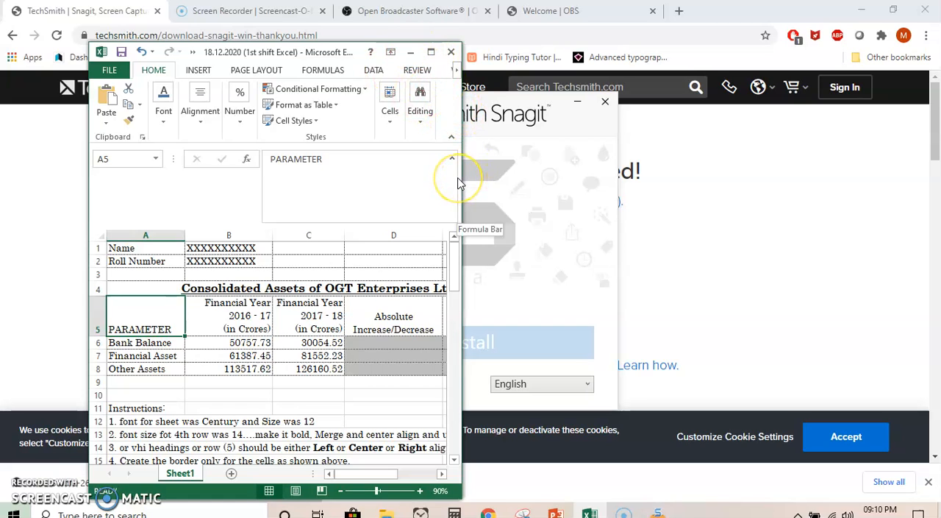
left_click(431, 51)
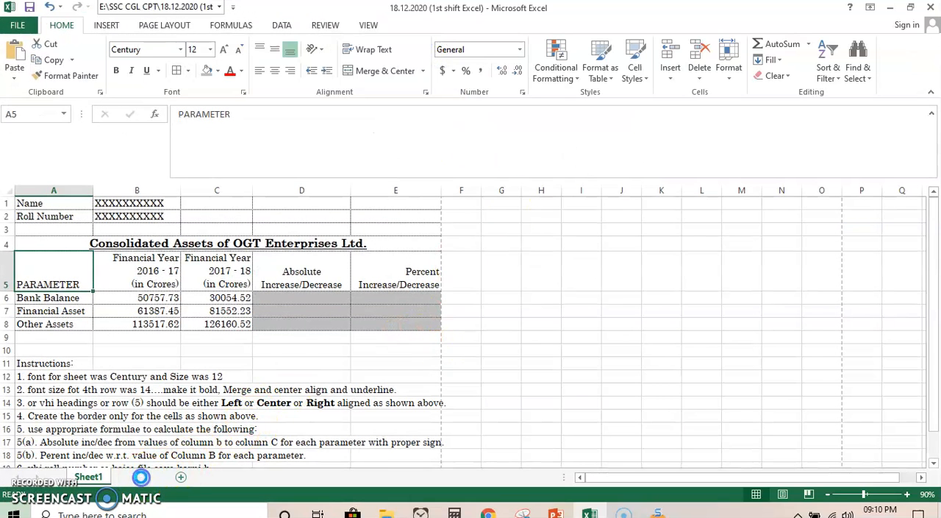
- Add a second worksheet and copy the assets table in A1:E8 of Sheet1 into it, starting at A1
left_click(140, 478)
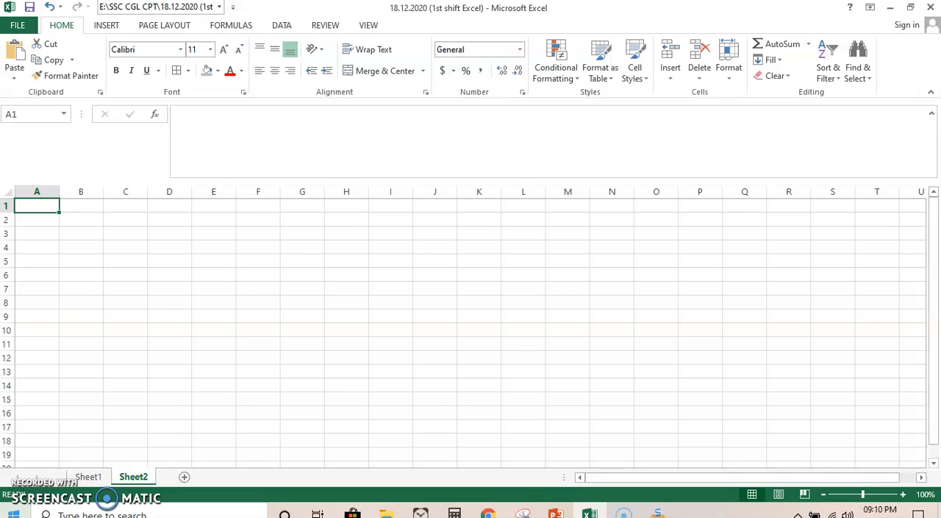
left_click(87, 476)
left_click_drag(29, 205, 224, 334)
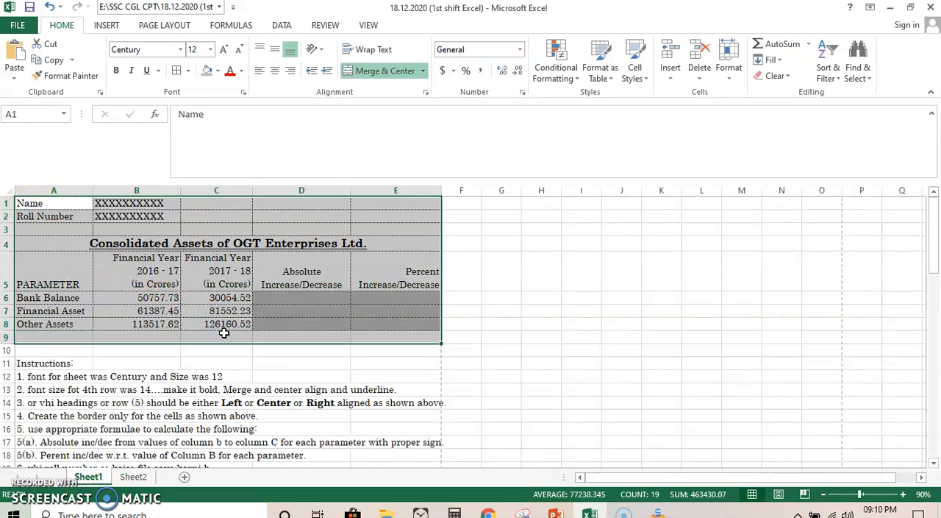
left_click_drag(72, 203, 380, 321)
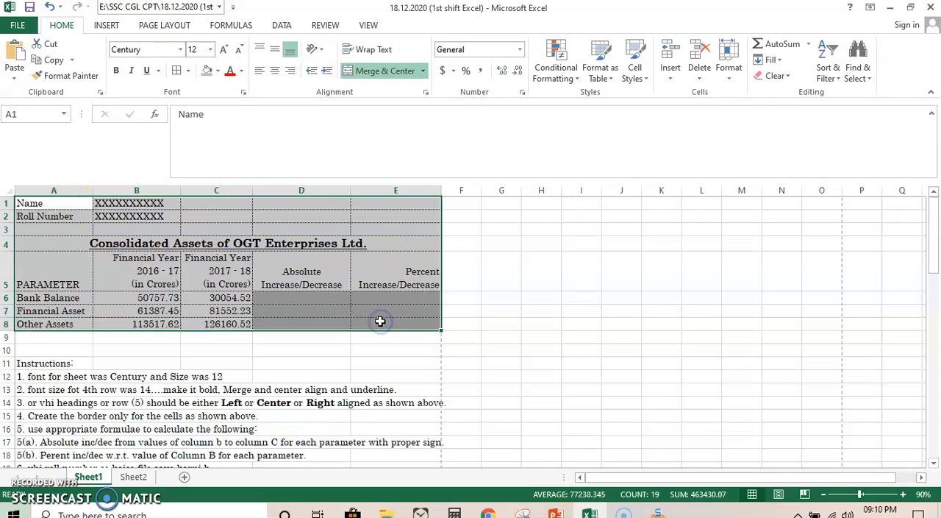
key("ctrl+c")
left_click(133, 477)
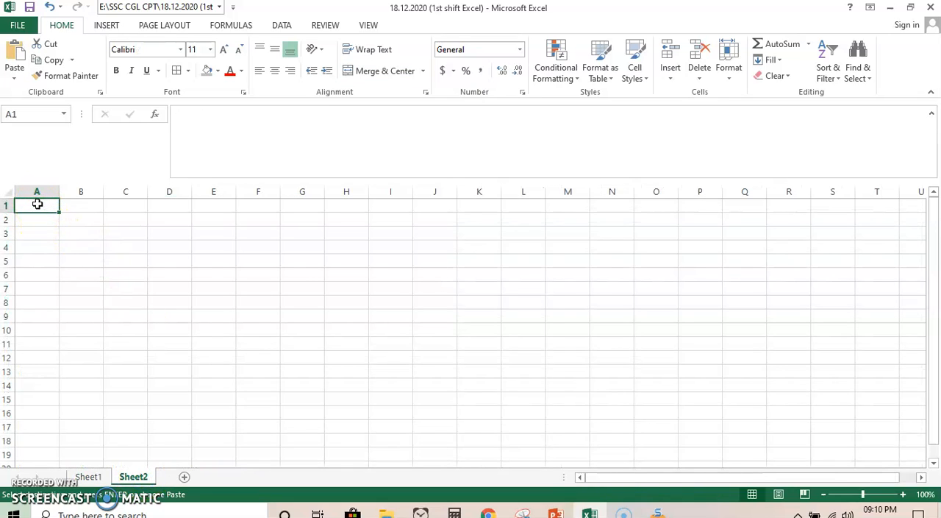
key("ctrl+v")
left_click(301, 338)
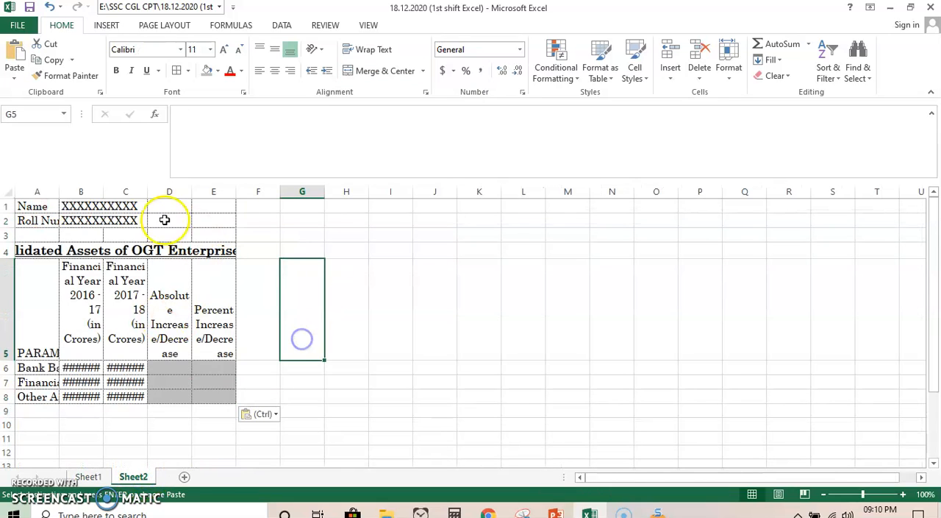
- Insert a Sheet2 header with the file path in the left section and &[Time]/&[Date] in the right section, and return to Normal view
left_click(122, 31)
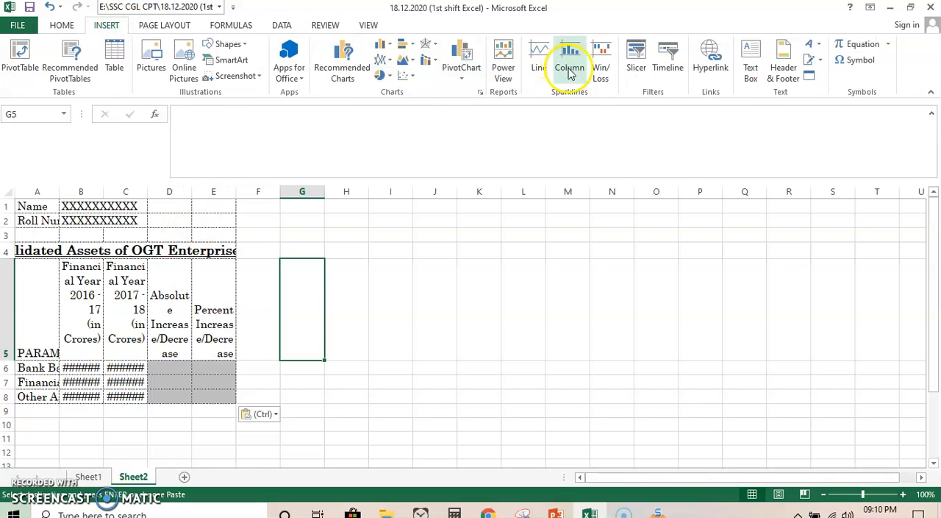
left_click(783, 70)
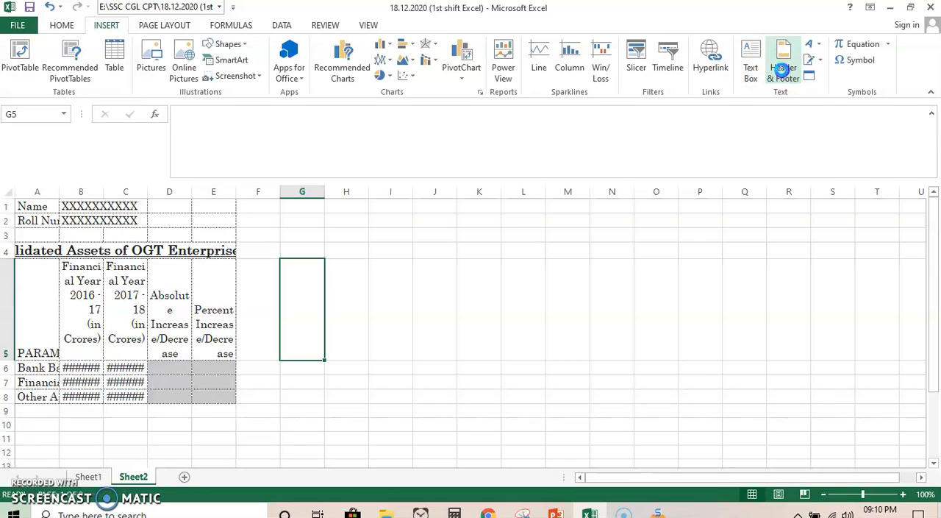
left_click(164, 269)
left_click(211, 75)
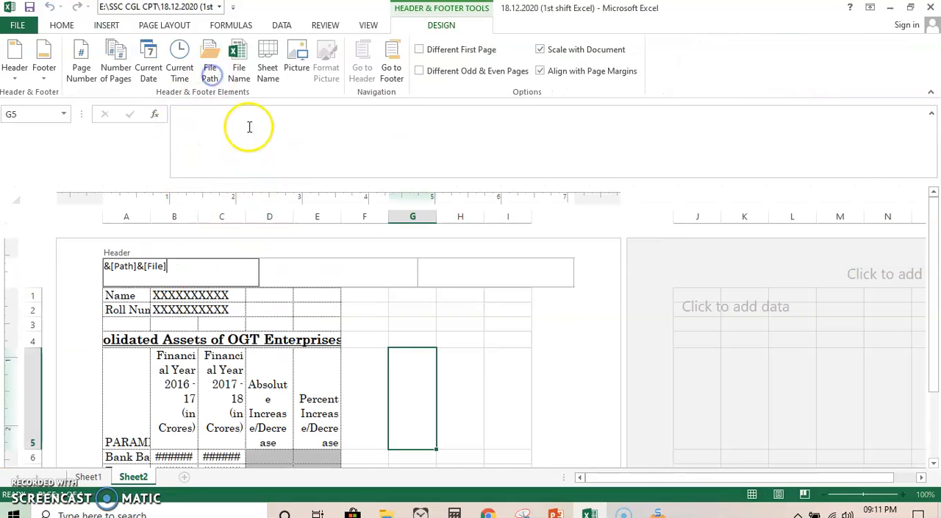
left_click(492, 274)
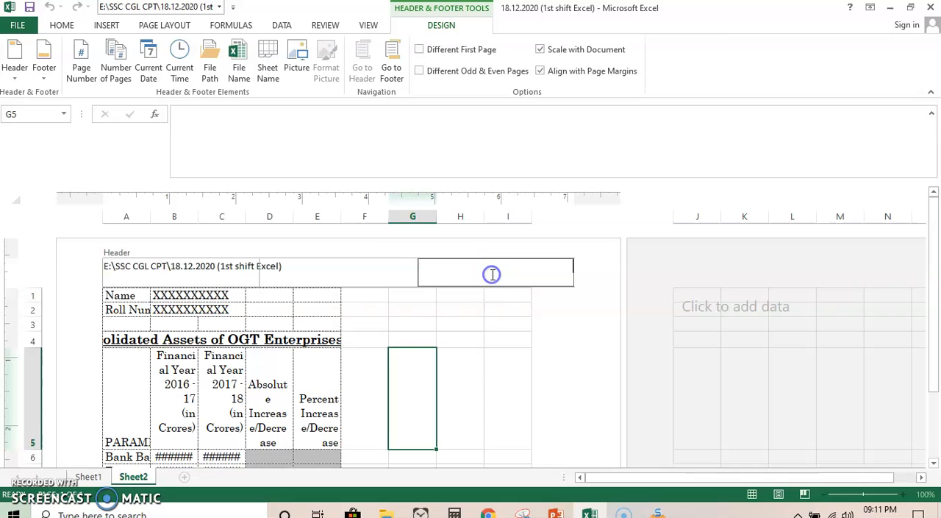
left_click(186, 66)
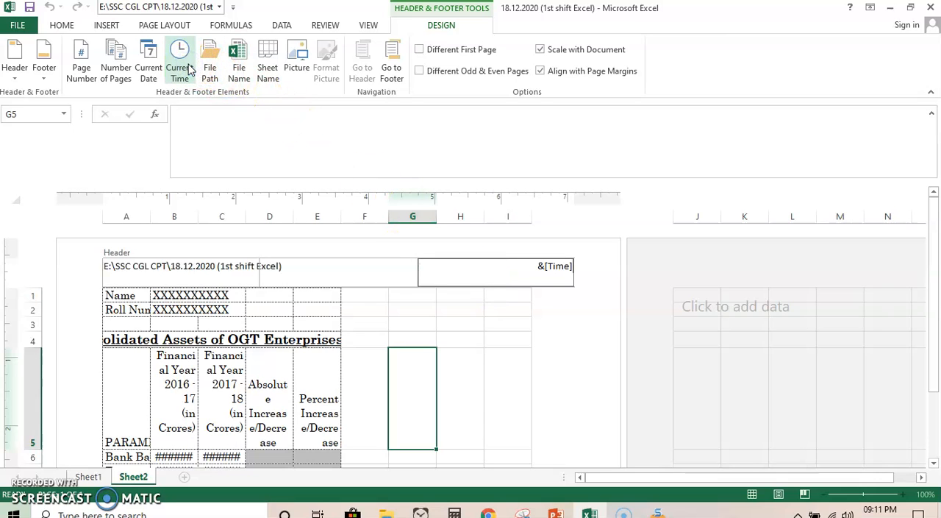
left_click(149, 78)
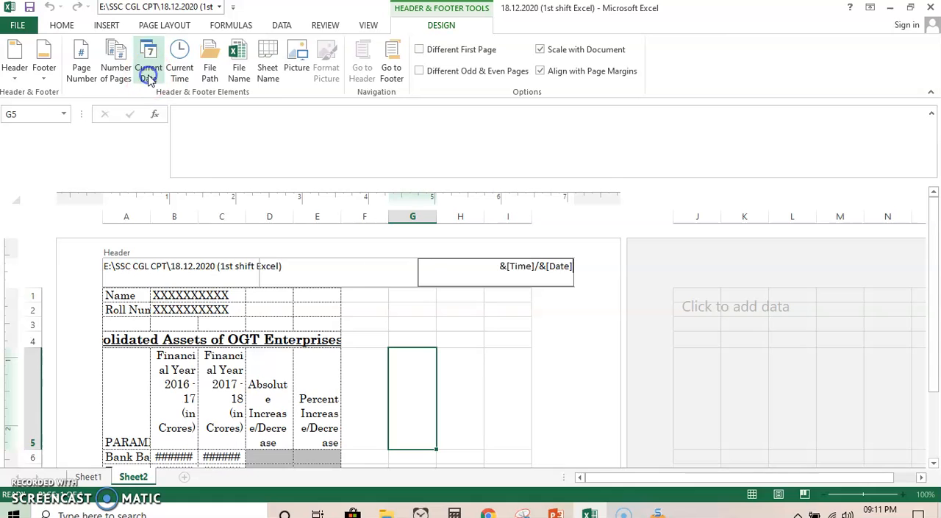
left_click(374, 320)
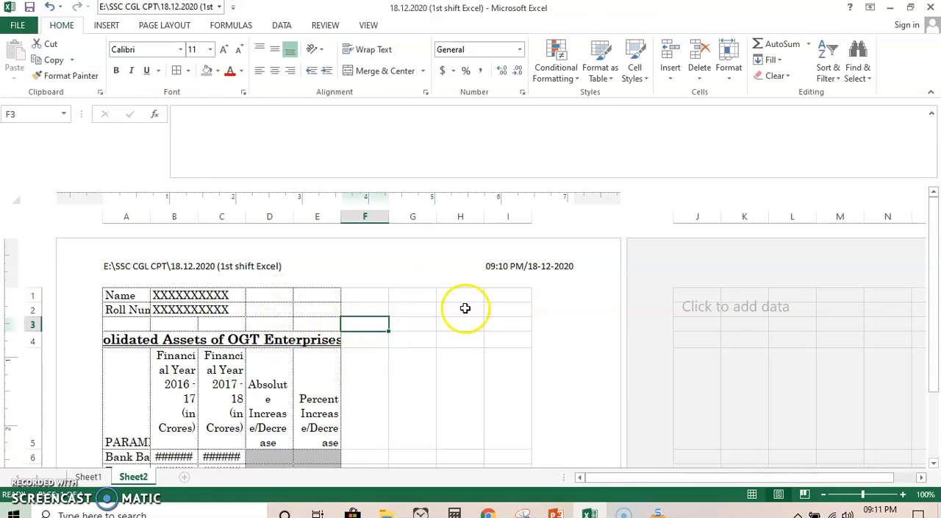
left_click(752, 494)
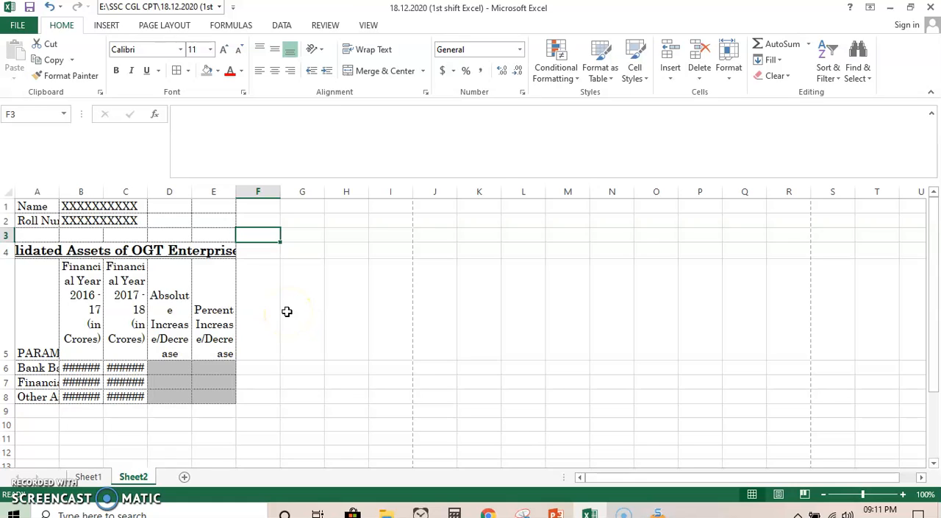
- Unmerge the title in row 4 of Sheet2 and remove its bold and underline formatting
left_click(50, 248)
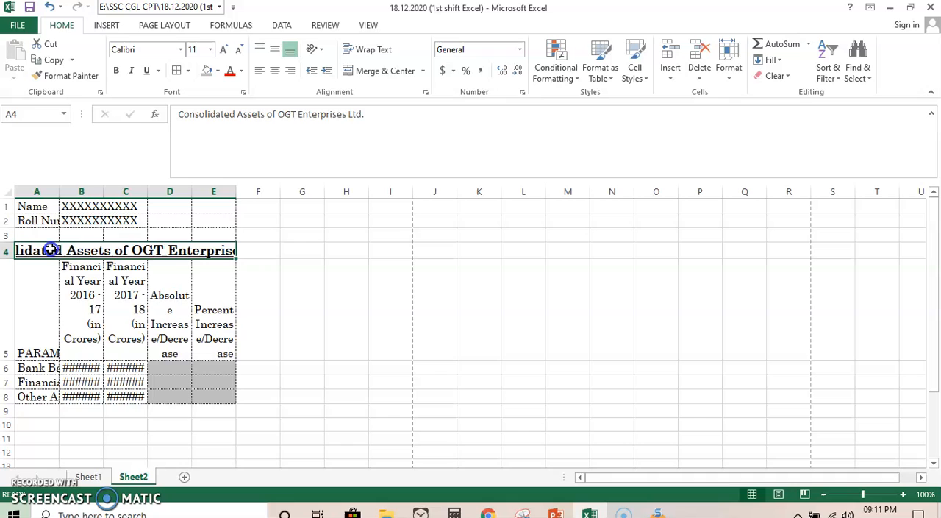
left_click(384, 70)
left_click(119, 70)
left_click(146, 70)
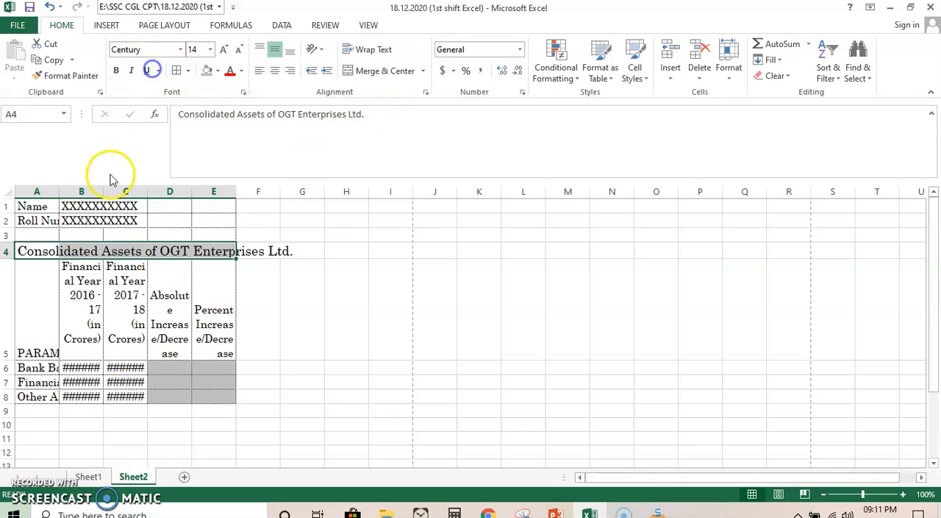
left_click(8, 192)
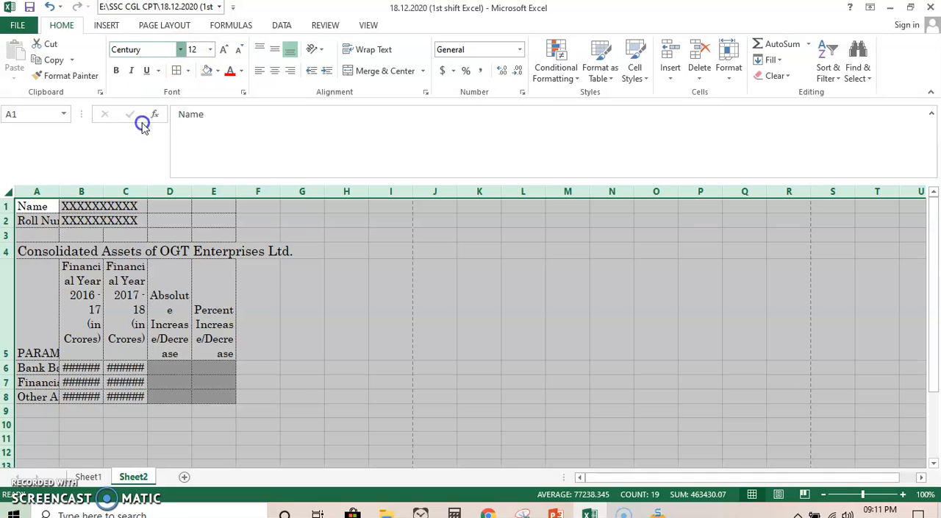
left_click(181, 50)
left_click(149, 143)
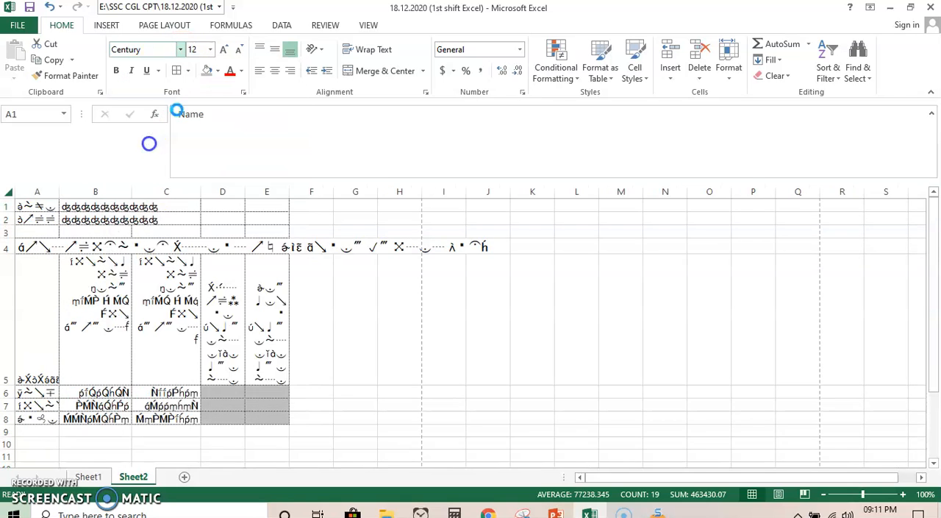
left_click(224, 49)
left_click(343, 284)
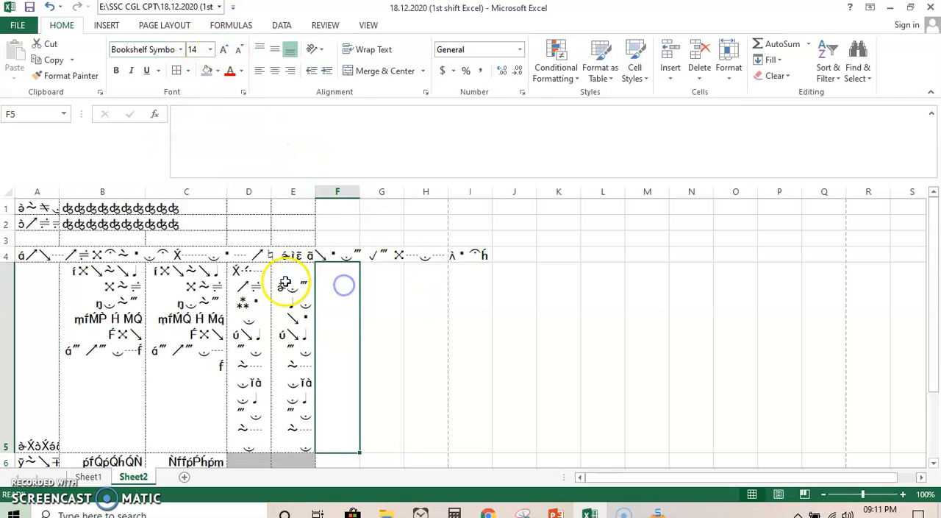
key("ctrl+z")
key("ctrl+z")
left_click(372, 292)
- Try Arial Black on all of Sheet2, and replace it with the Arial font
left_click(10, 194)
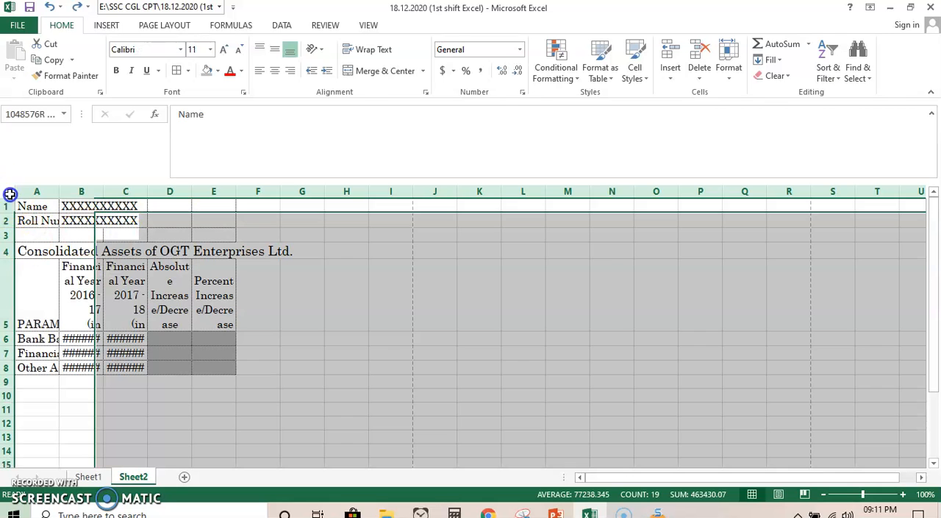
left_click(180, 49)
scroll(175, 140, "up", 10)
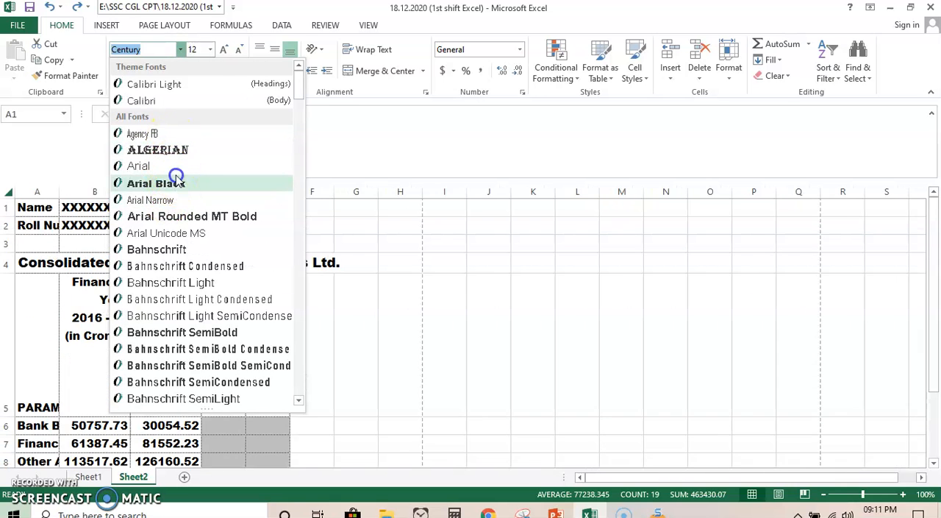
left_click(176, 180)
left_click(180, 50)
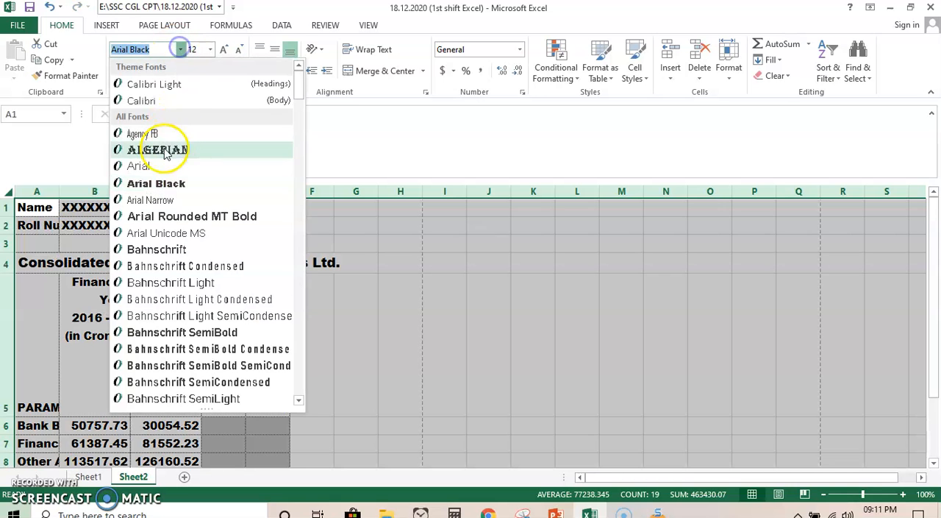
left_click(157, 160)
left_click(360, 324)
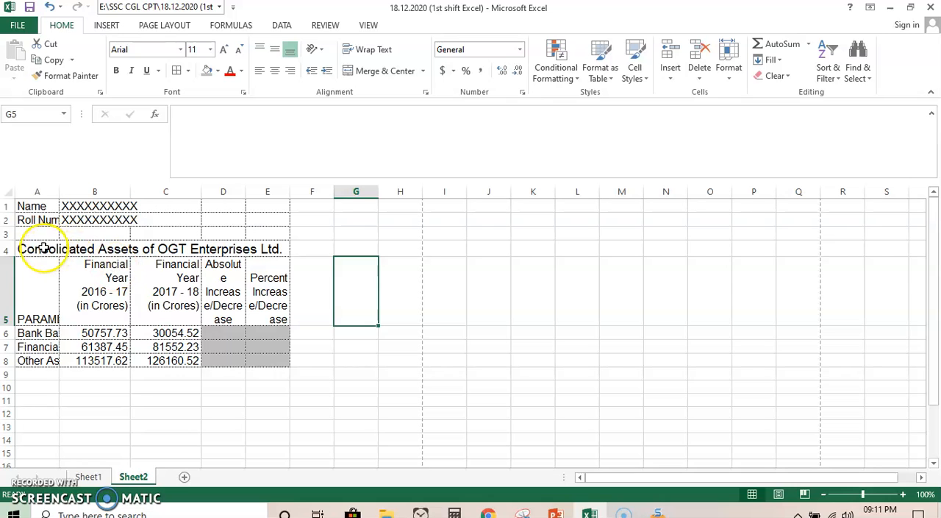
- Check the font instruction on Sheet1 and set all of Sheet2 to Century, size 12
left_click(88, 477)
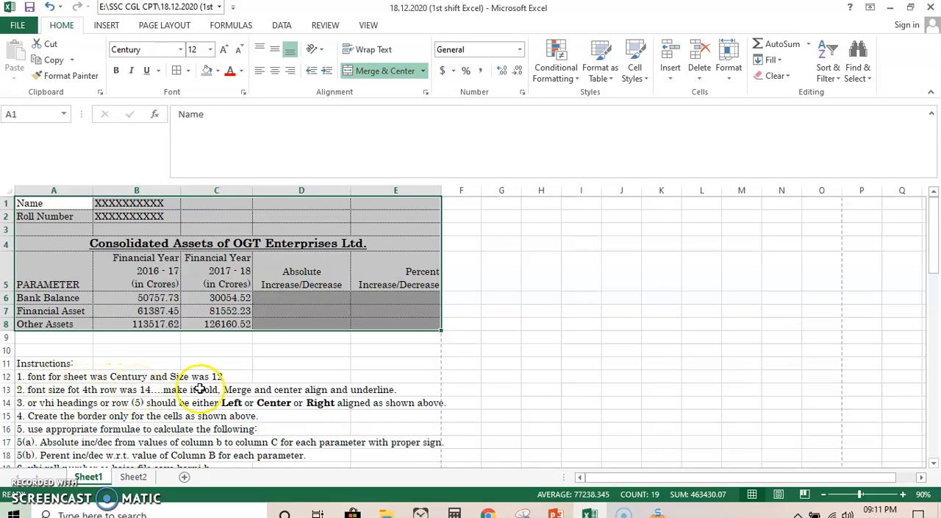
left_click(133, 477)
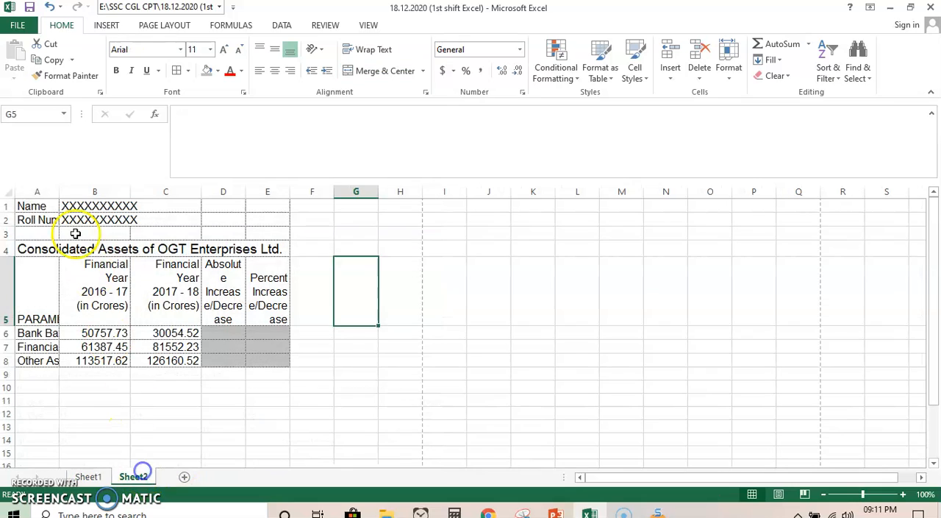
left_click(11, 191)
left_click(167, 51)
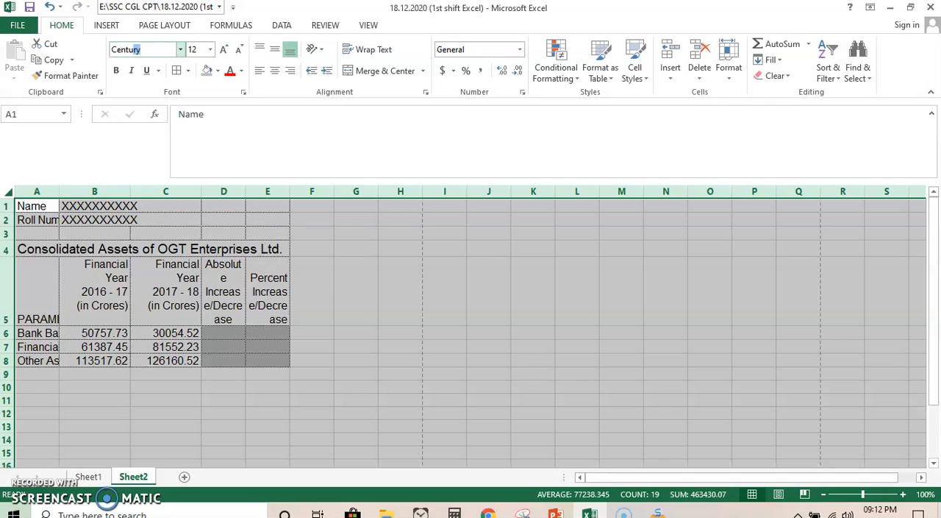
key("Return")
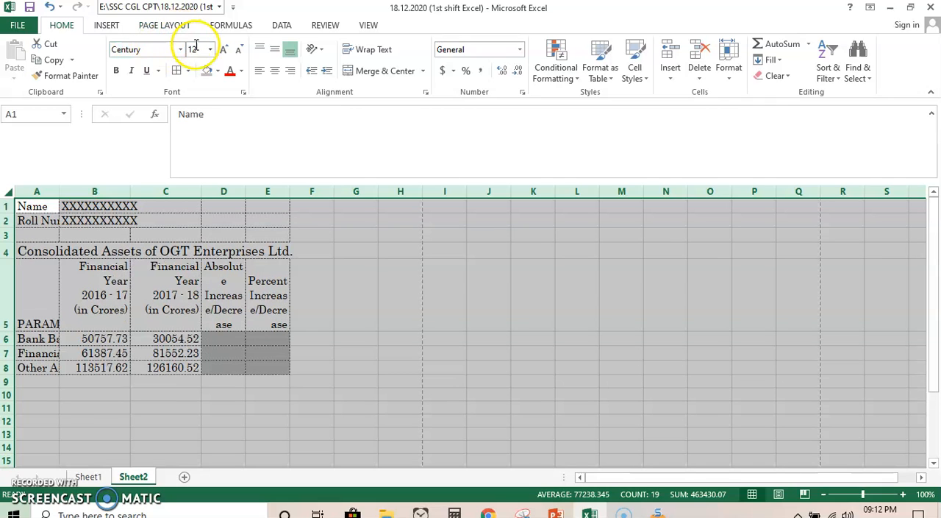
left_click(199, 48)
type("12")
key("Return")
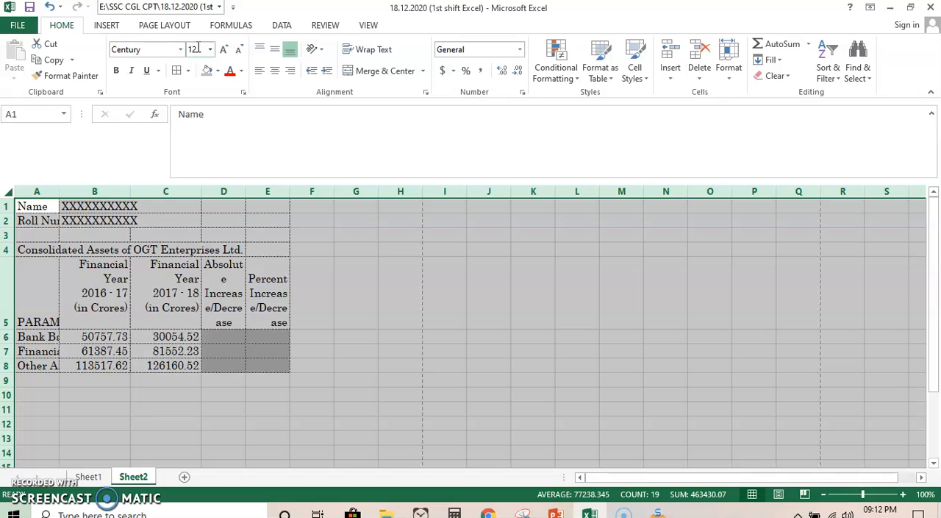
left_click(281, 302)
- Unmerge the row 4 title on Sheet1, and merge and center it across A4:E4 again
left_click(86, 476)
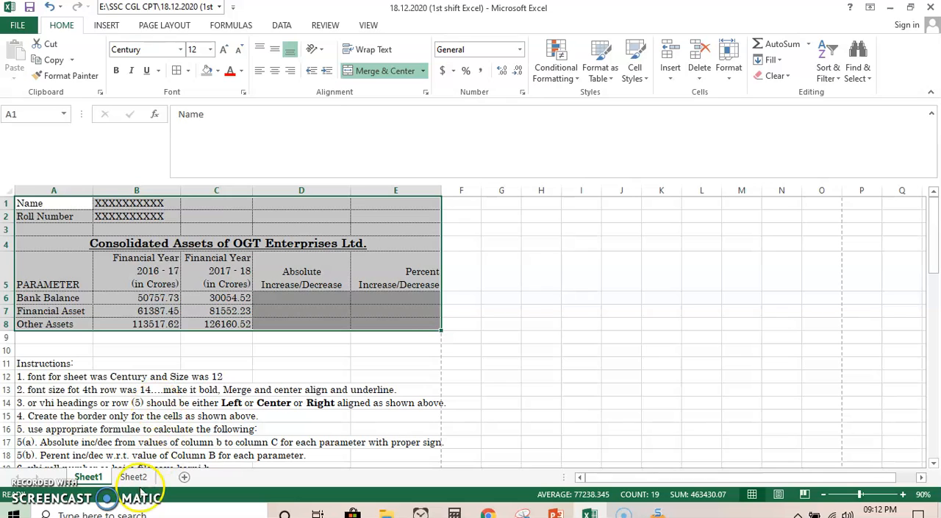
left_click(139, 467)
left_click(46, 244)
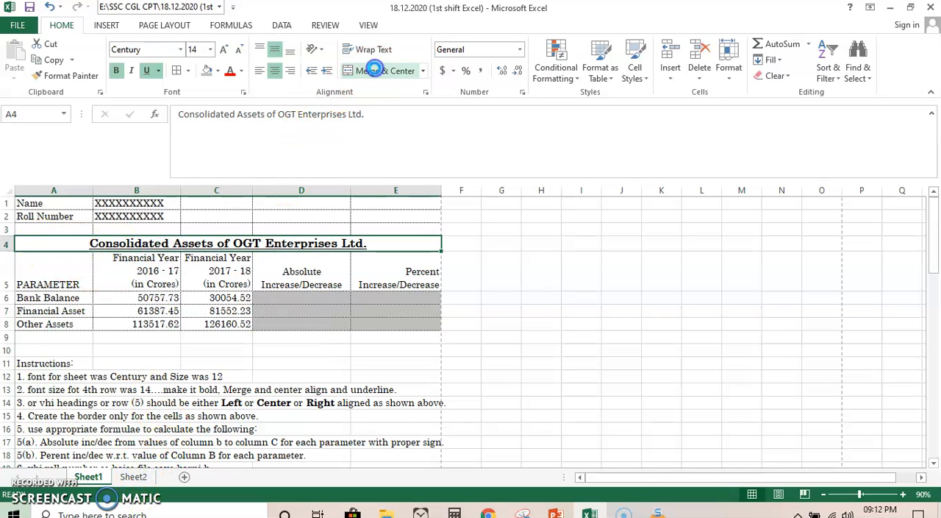
left_click(374, 69)
left_click(84, 243)
left_click_drag(114, 243, 399, 239)
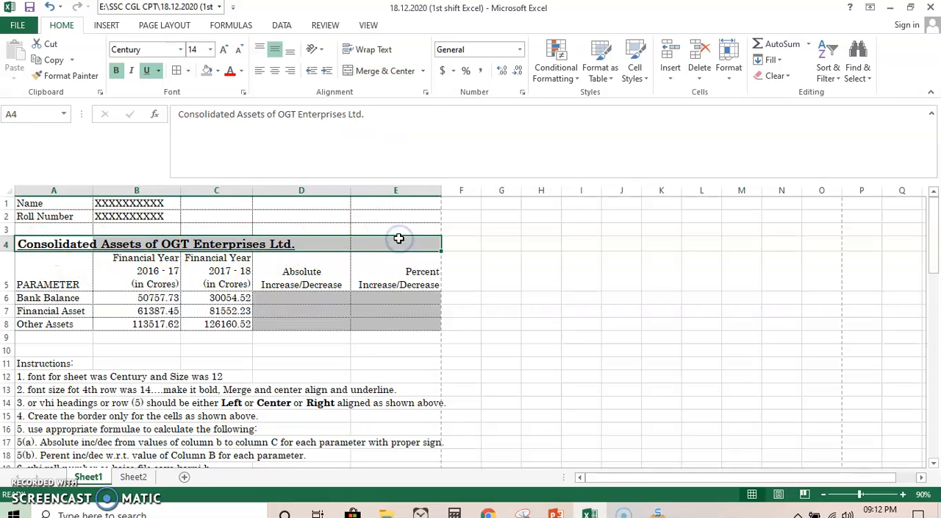
left_click(361, 71)
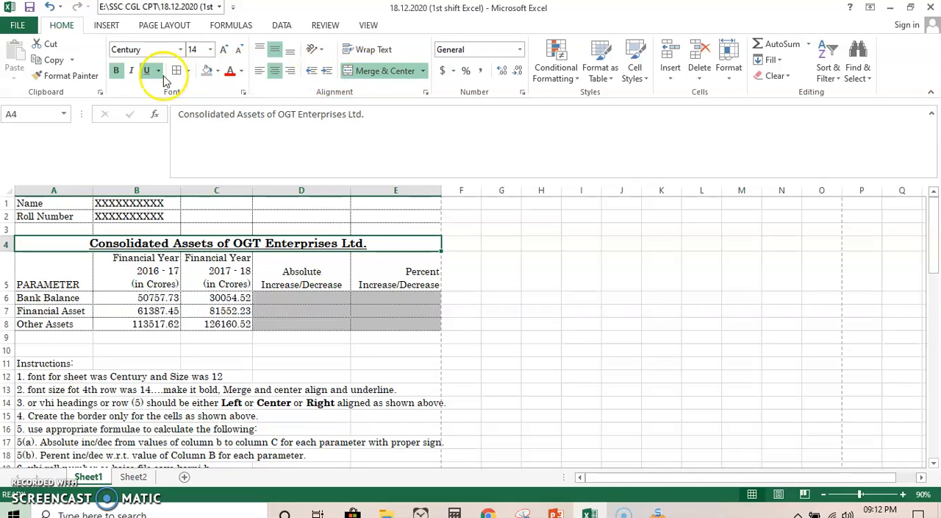
- Remove the bold and underline from the Sheet1 title in row 4 and reduce its font size to 11
left_click(116, 70)
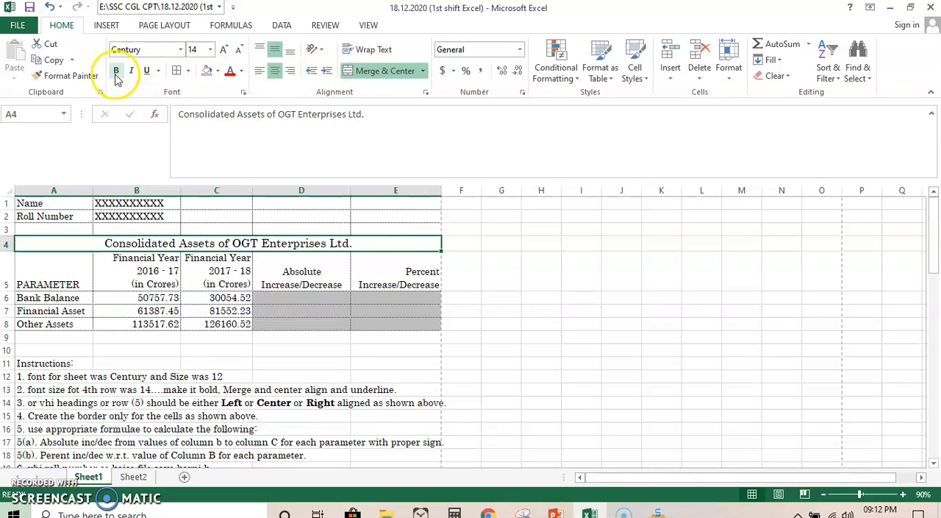
left_click(239, 50)
left_click(238, 50)
left_click(481, 261)
left_click(272, 245)
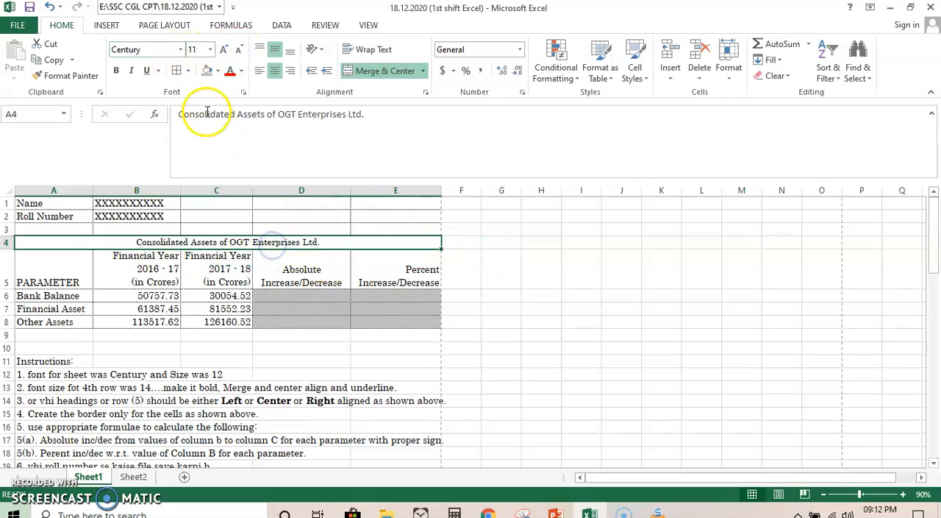
- Set the Sheet1 title back to font size 14 with bold and underline
left_click(194, 49)
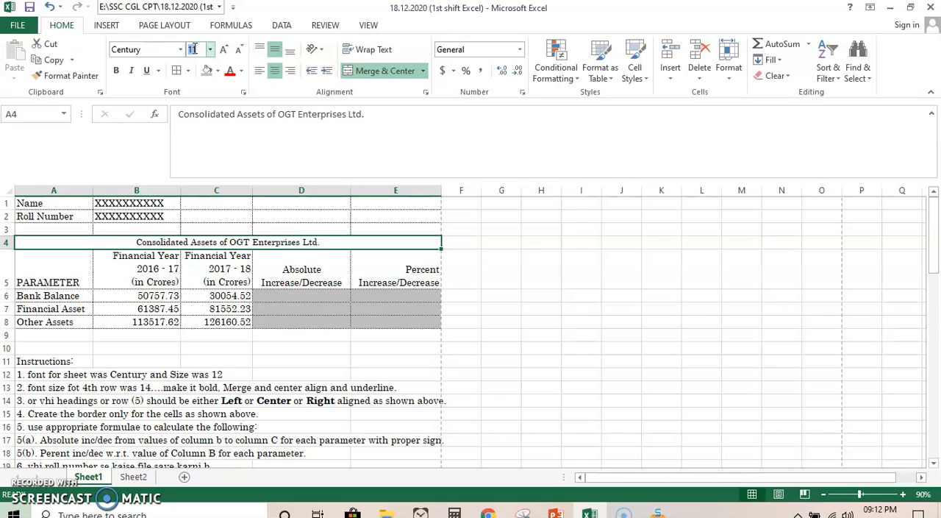
type("14")
key("Return")
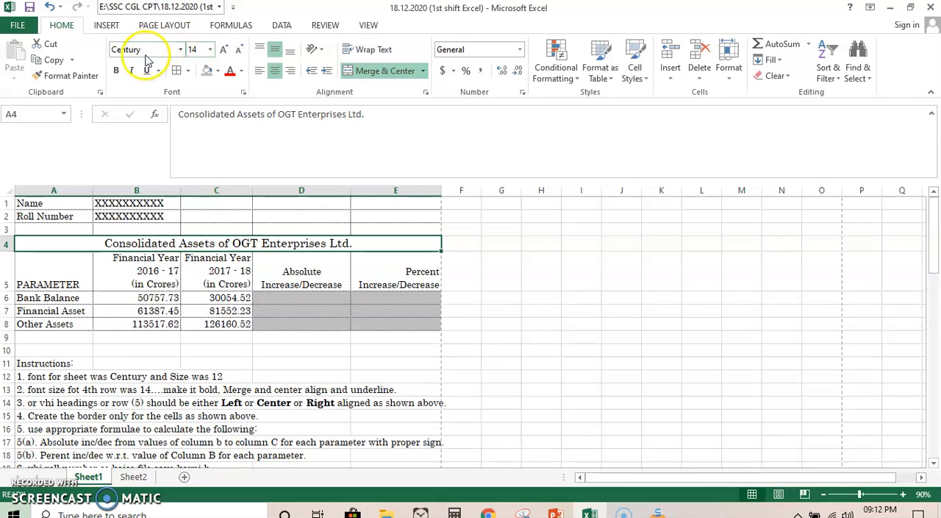
left_click(115, 70)
left_click(146, 70)
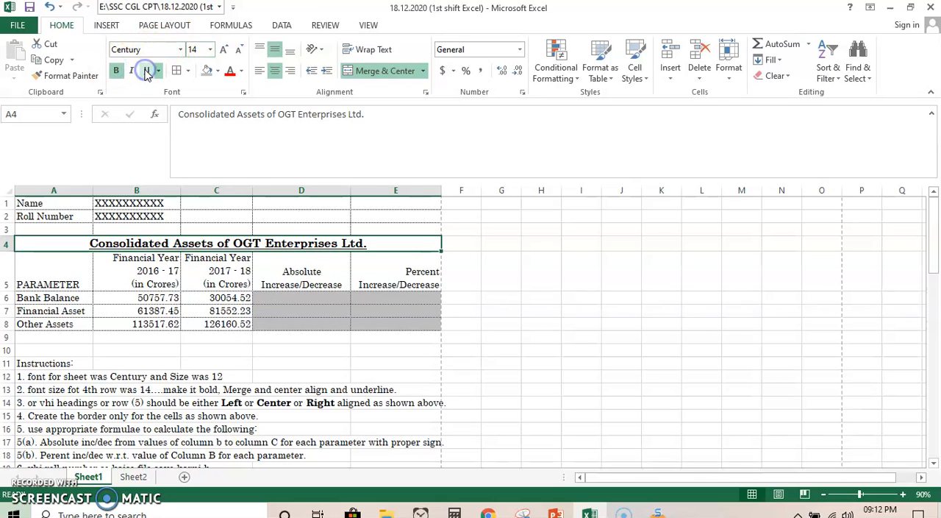
- Try bottom alignment on the Sheet1 title and return it to middle alignment
left_click(292, 50)
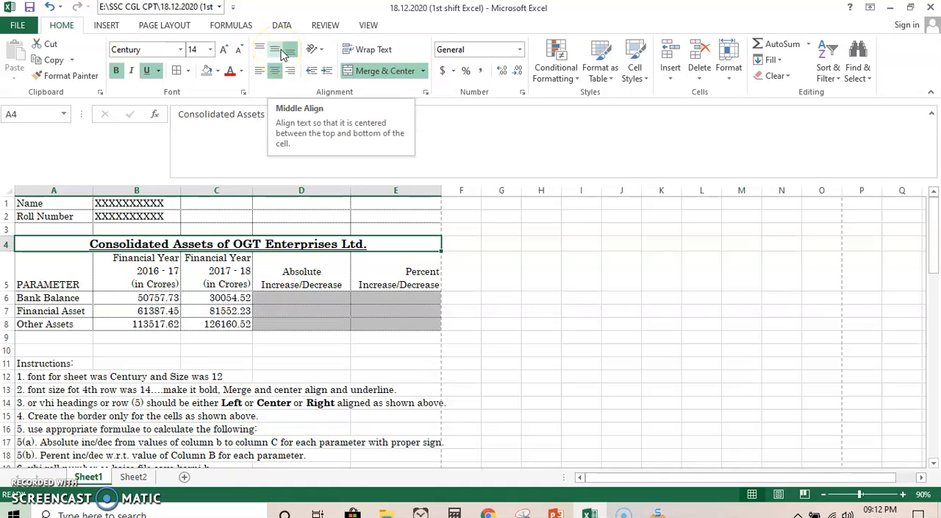
left_click(291, 54)
left_click(274, 53)
left_click(273, 53)
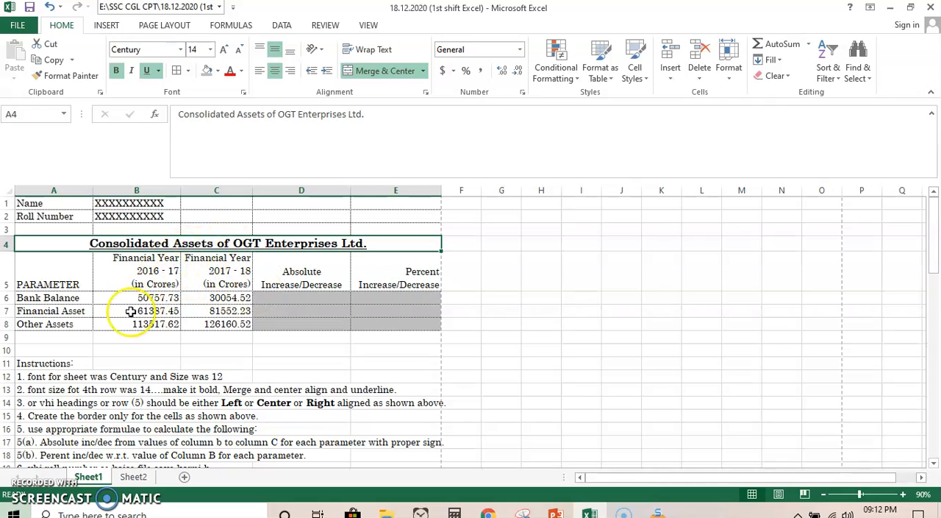
left_click(422, 351)
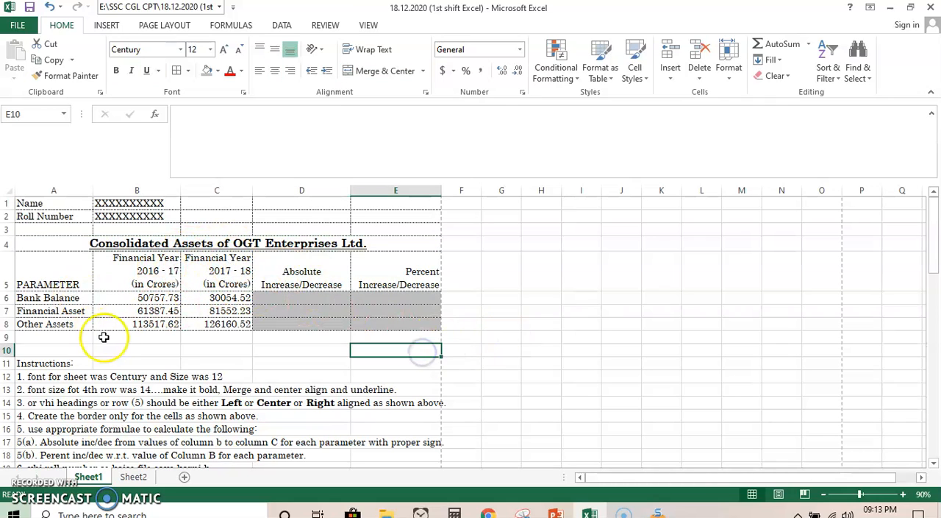
- Narrow columns B, C, D and E on Sheet1 so the row 5 headings wrap more tightly
left_click(69, 275)
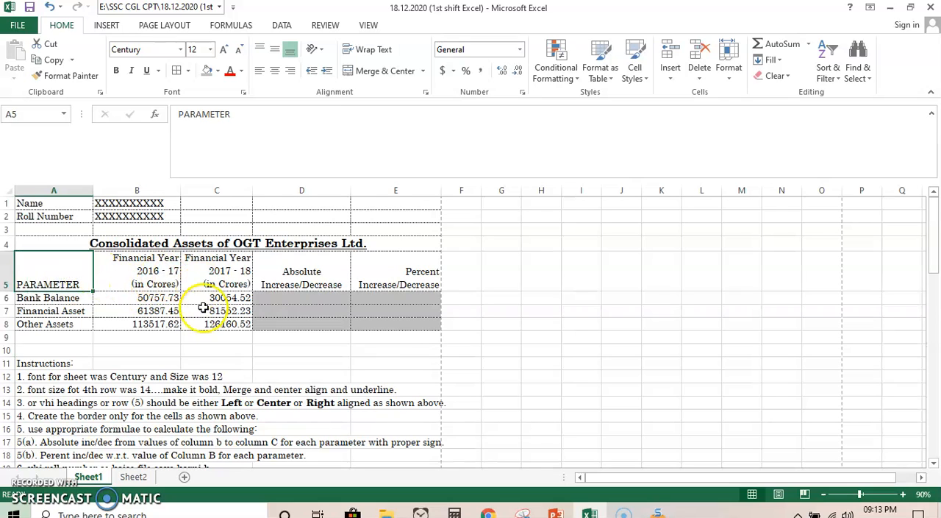
left_click_drag(181, 189, 142, 189)
left_click_drag(216, 190, 194, 190)
left_click_drag(294, 191, 250, 190)
left_click_drag(338, 190, 314, 191)
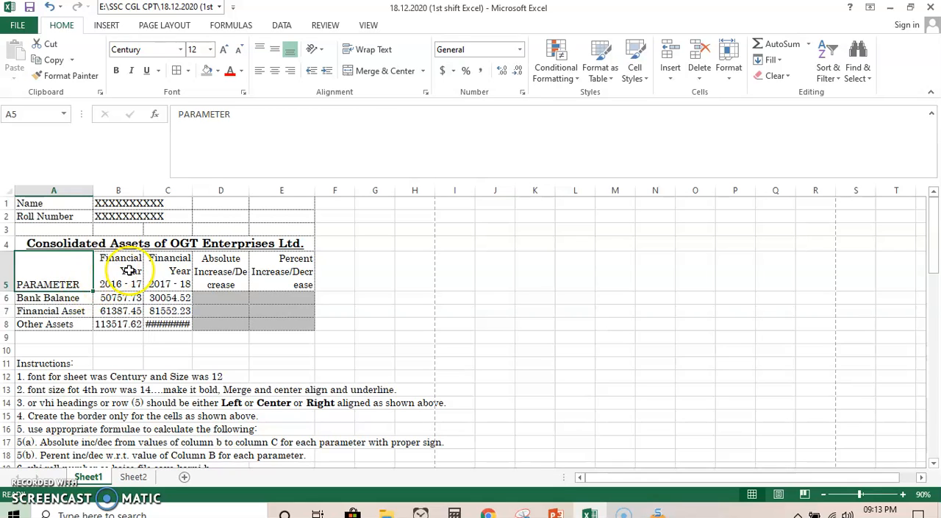
- Compare the narrowed columns with Sheet2 and undo the column width changes on Sheet1
left_click(133, 477)
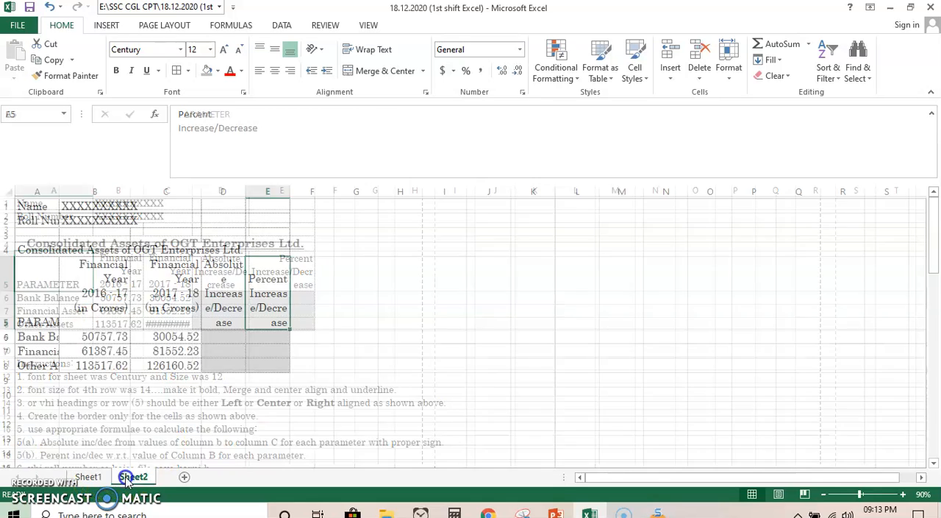
left_click(88, 477)
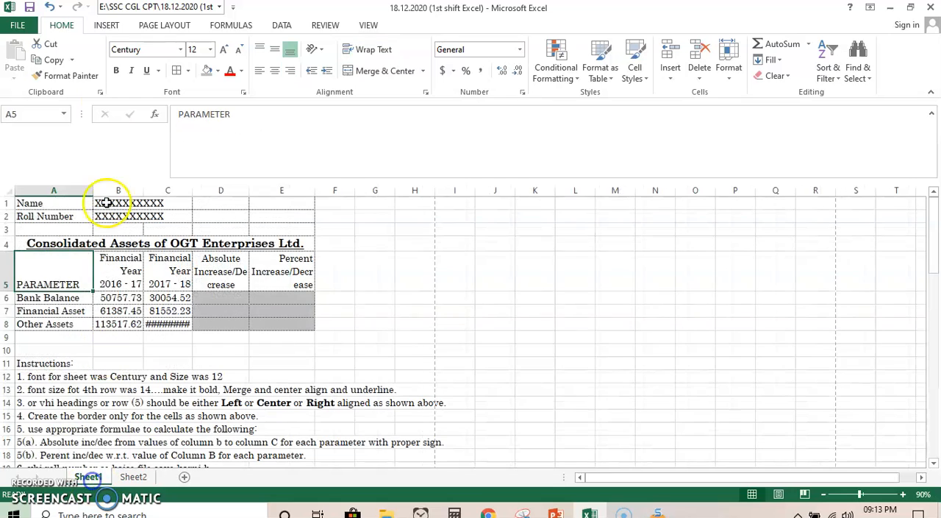
left_click(51, 7)
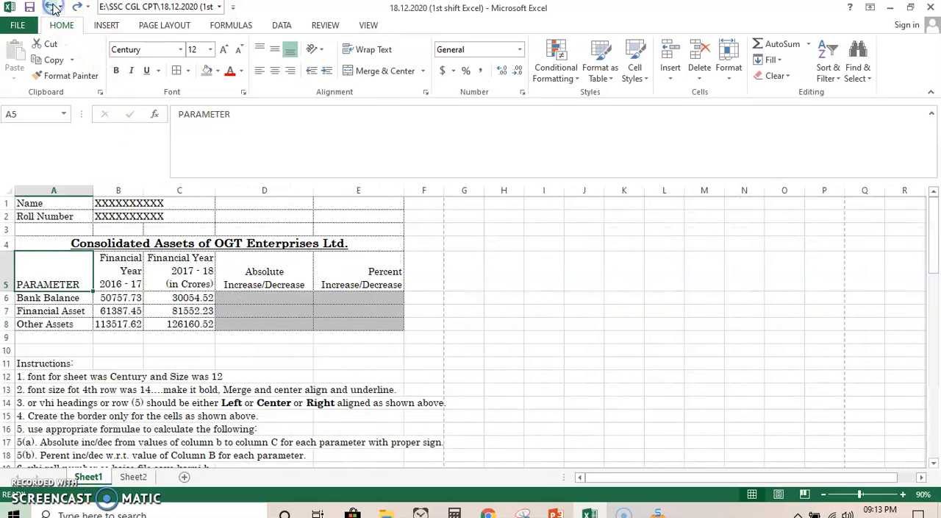
left_click(51, 7)
left_click(375, 361)
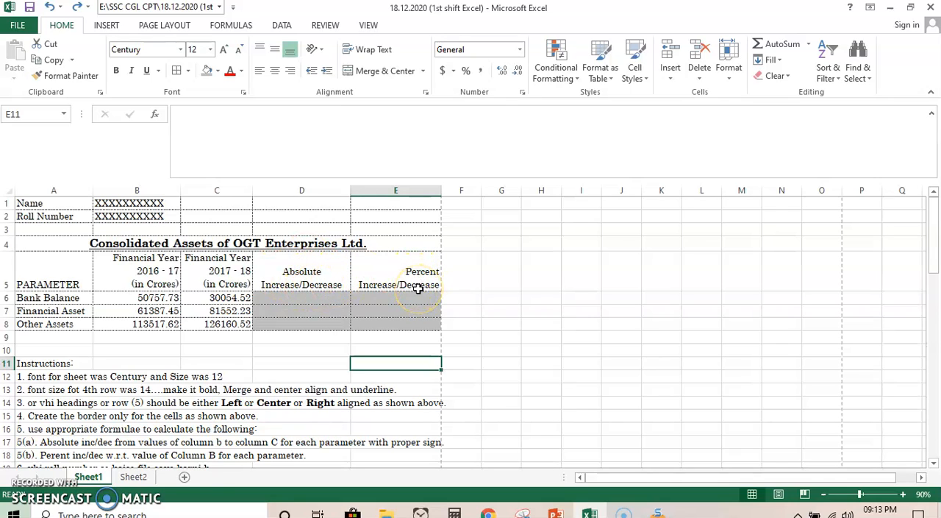
- Widen column A on Sheet2 just enough to fit the labels such as Roll Number and PARAMETER
left_click(133, 476)
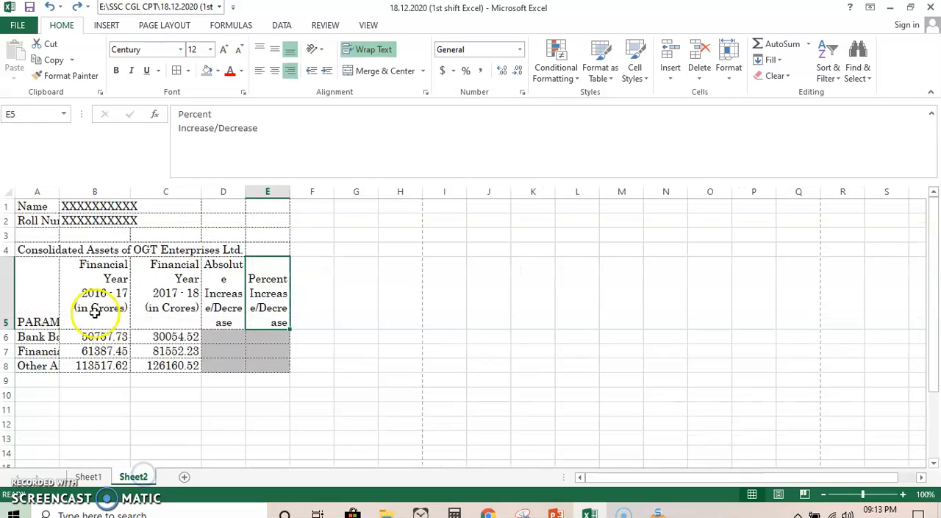
double_click(59, 191)
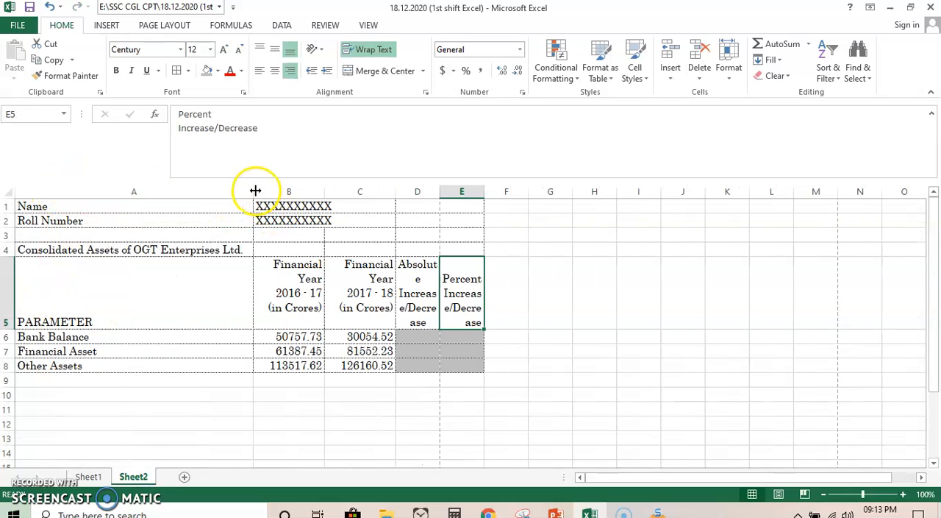
left_click_drag(257, 189, 119, 191)
- Merge and center the Sheet2 title across A4:E4 and make it bold, underlined and size 14
left_click(55, 248)
left_click_drag(56, 248, 324, 250)
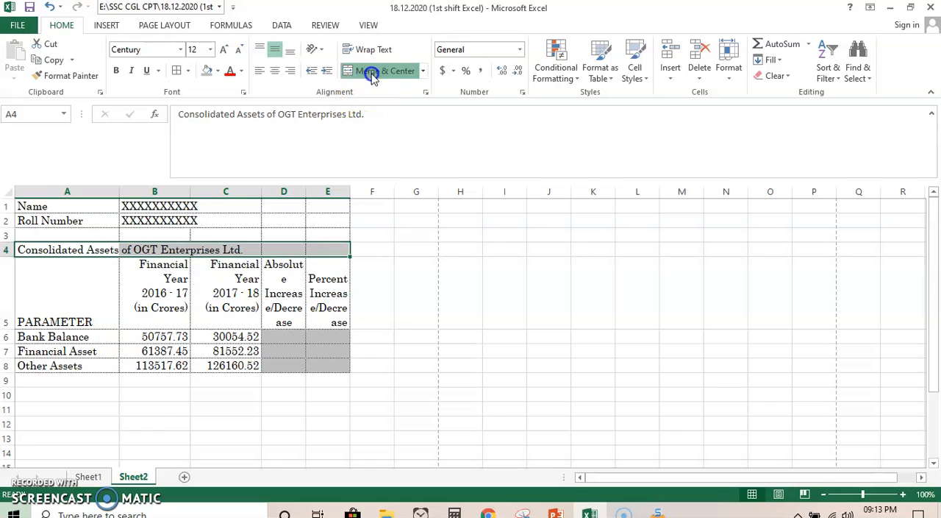
left_click(382, 70)
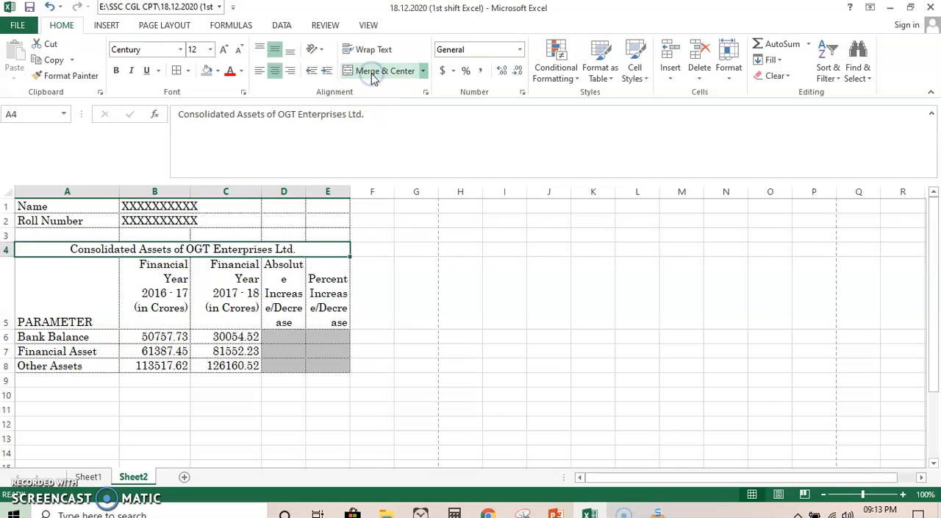
left_click(117, 71)
left_click(196, 49)
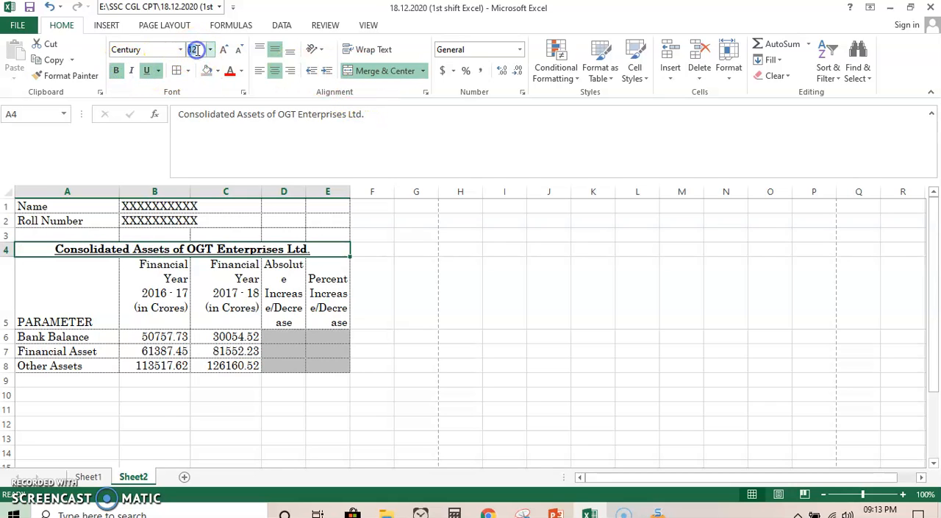
type("14")
key("Return")
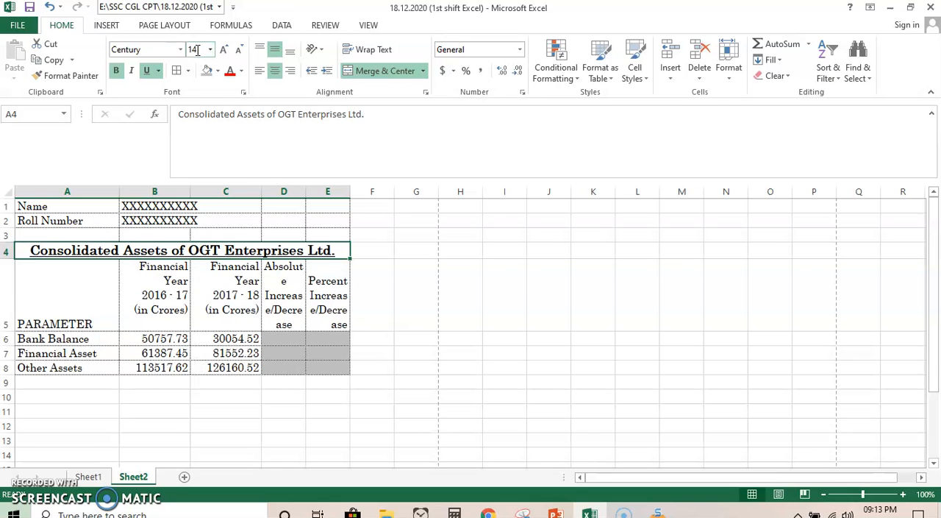
- Center the PARAMETER heading in A5 of Sheet2 horizontally
left_click(332, 318)
left_click(101, 290)
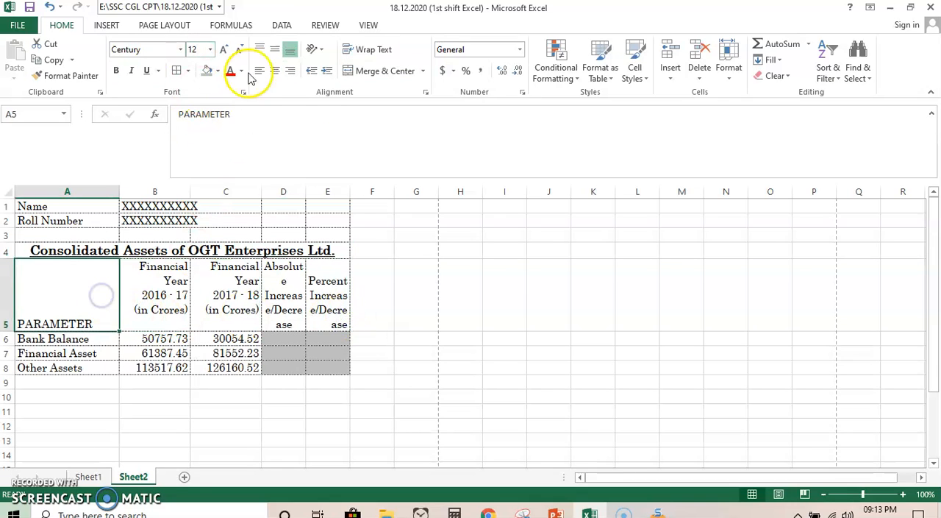
left_click(274, 71)
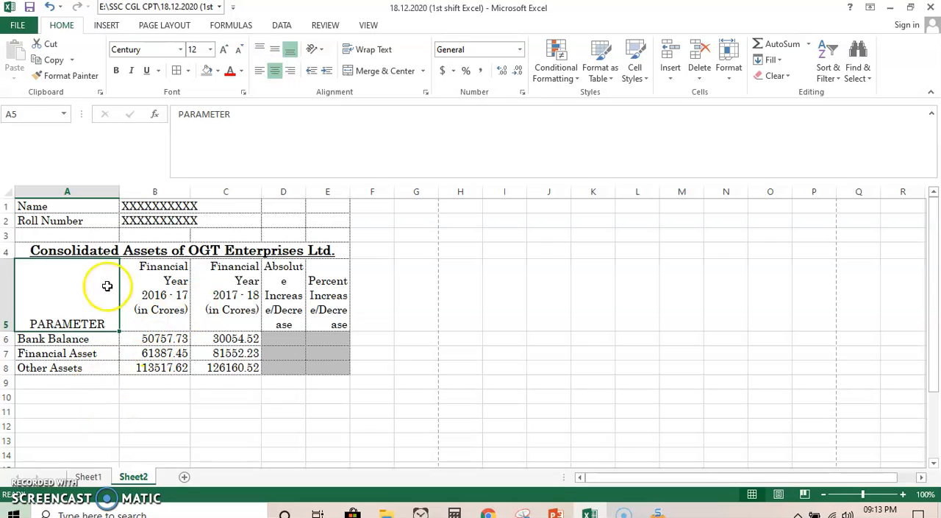
- Top-align the headings in A5:E5 of Sheet2 and increase the height of row 5 so all heading lines fit
left_click_drag(8, 331, 8, 314)
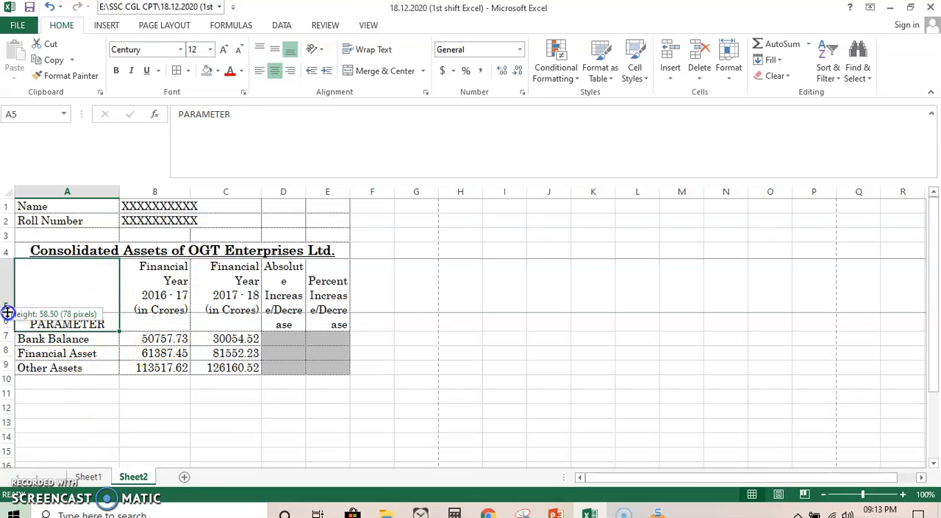
left_click_drag(122, 282, 318, 276)
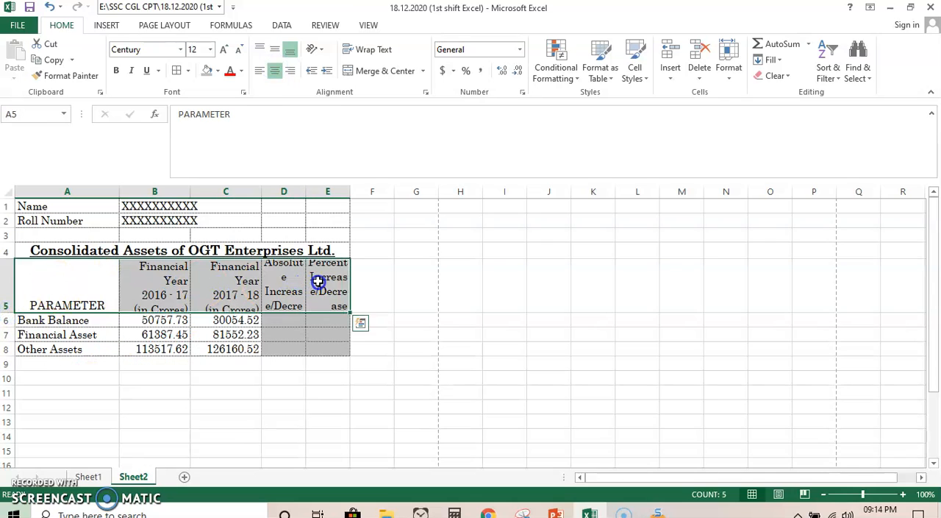
left_click(262, 50)
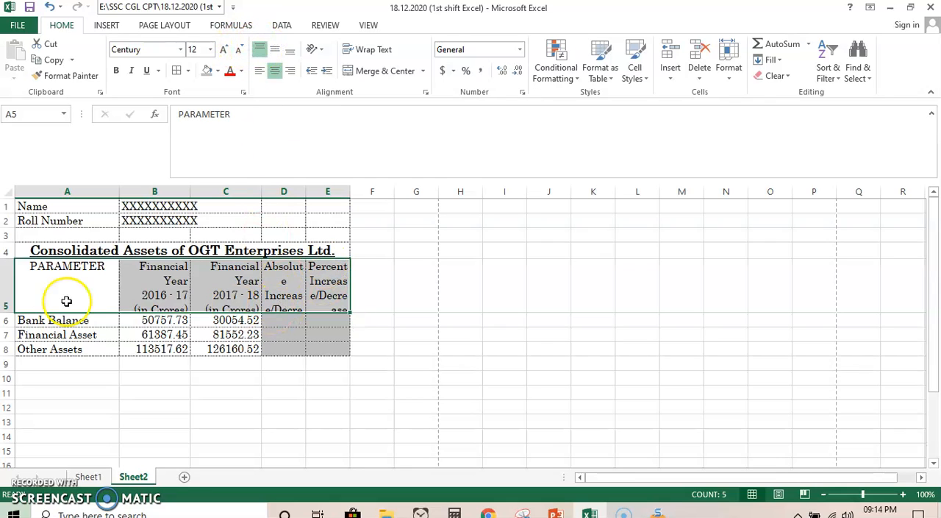
left_click_drag(8, 313, 9, 351)
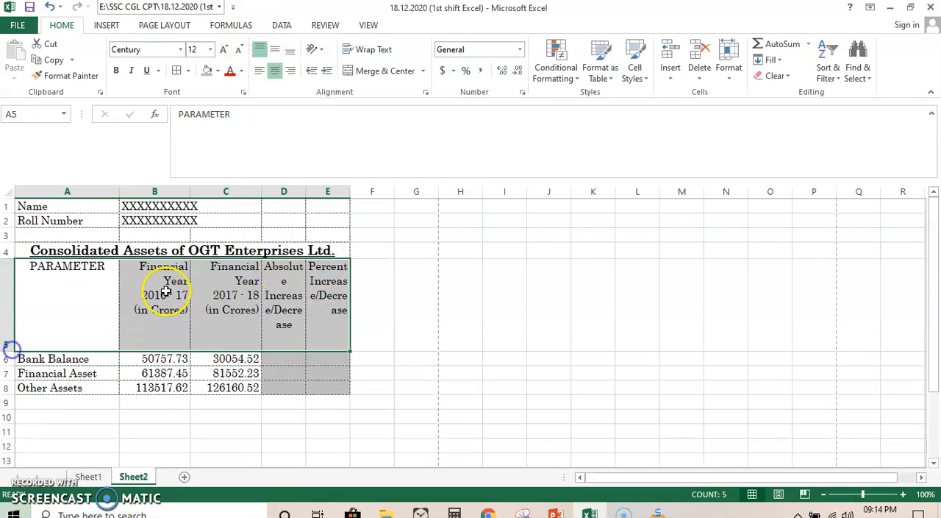
- Widen columns B, C and D on Sheet2 so their row 5 headings break into lines as on Sheet1
left_click(200, 204)
left_click_drag(190, 190, 214, 193)
left_click(86, 477)
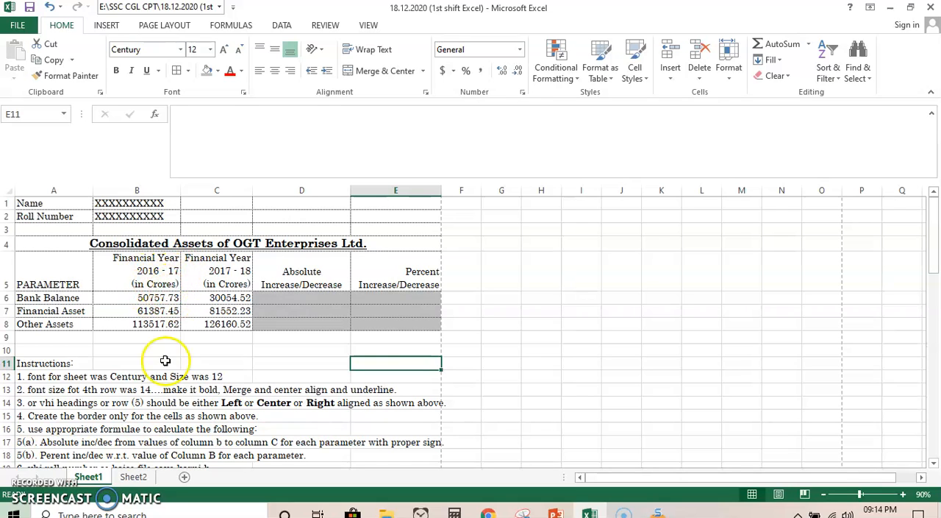
left_click(134, 479)
left_click_drag(285, 192, 312, 197)
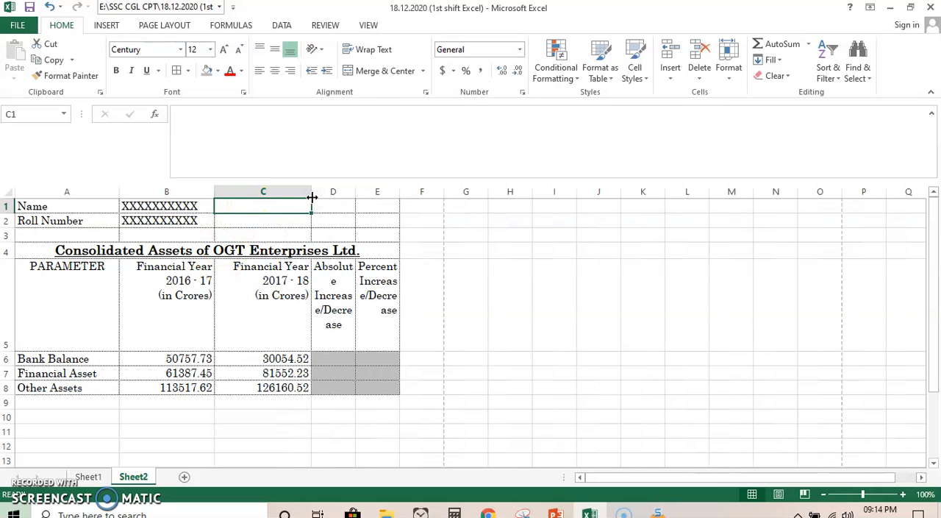
left_click(90, 476)
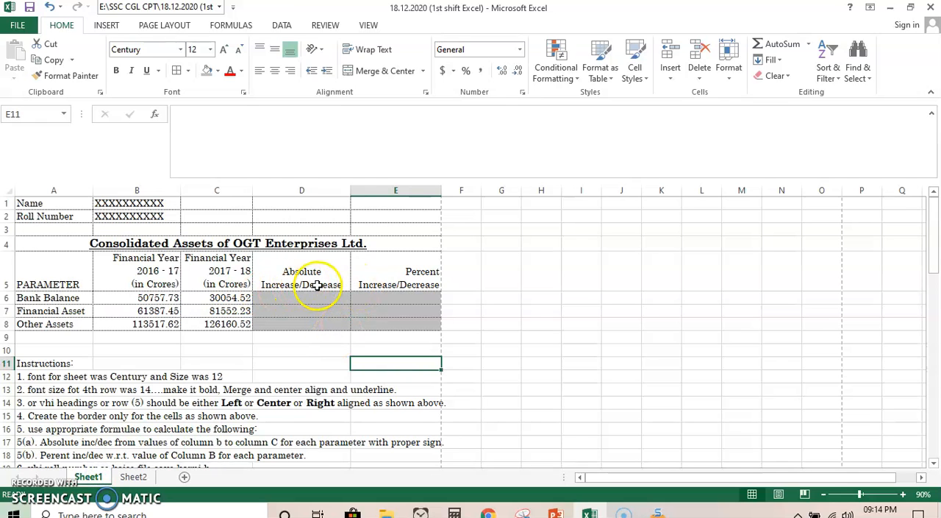
left_click(133, 477)
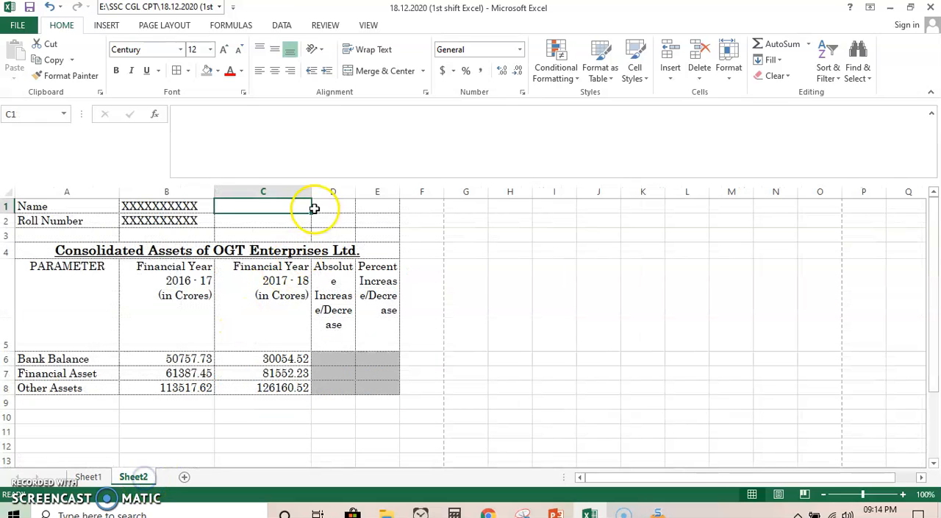
left_click_drag(351, 195, 413, 194)
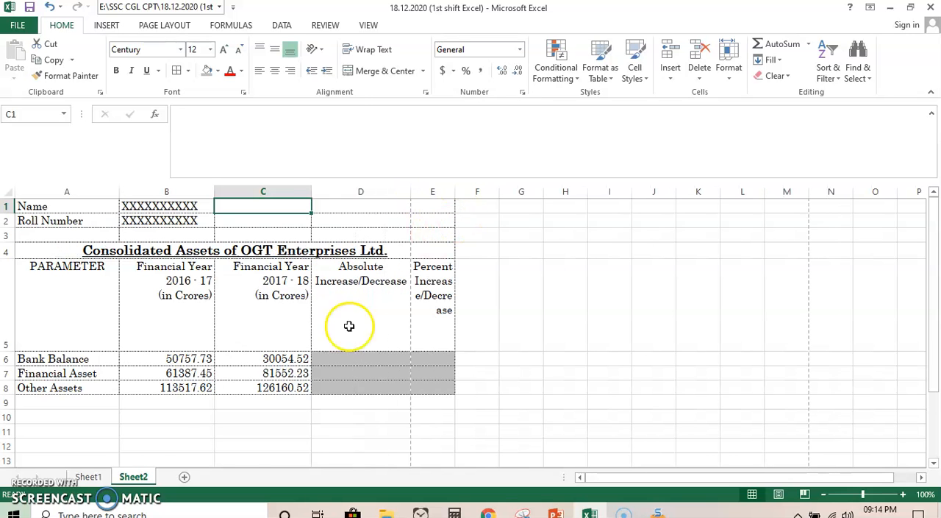
- Widen column E on Sheet2 so its heading breaks as on Sheet1, and fit row 5's height to the headings
left_click(88, 476)
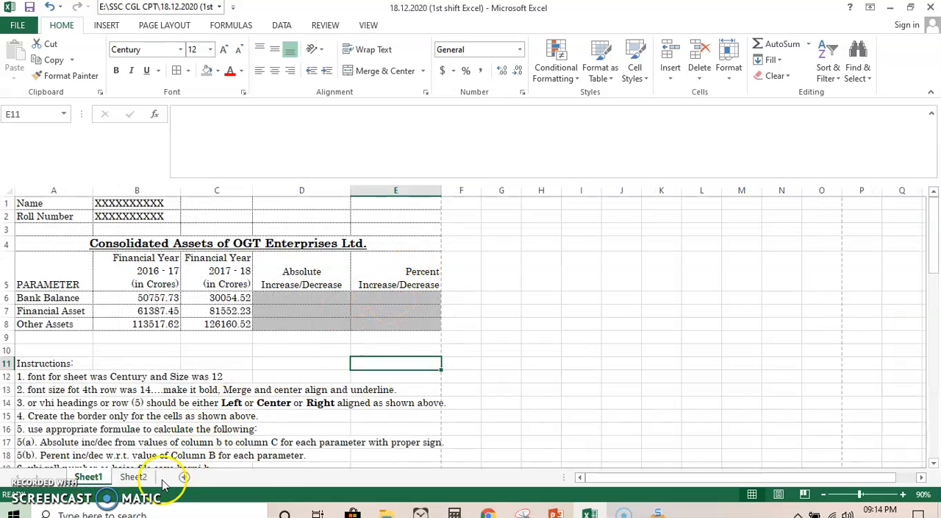
left_click(133, 476)
left_click_drag(460, 194, 515, 193)
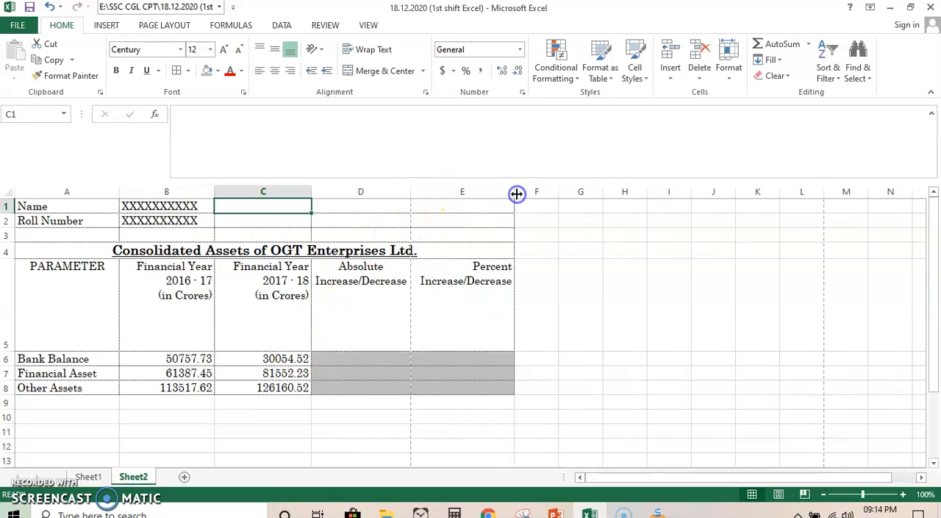
double_click(6, 351)
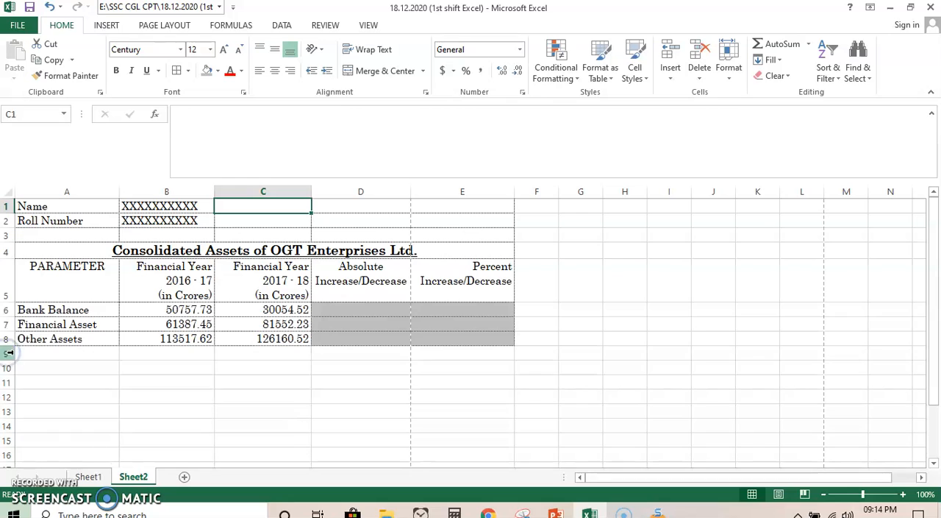
- Align the PARAMETER heading in A5 left and to the bottom, and bottom-align the headings in D5 and E5
left_click(55, 271)
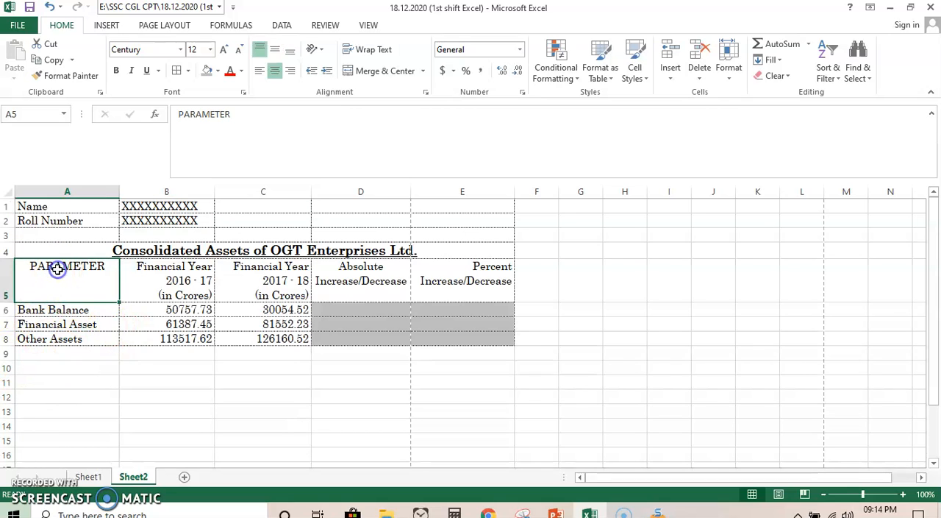
left_click(257, 72)
left_click(291, 51)
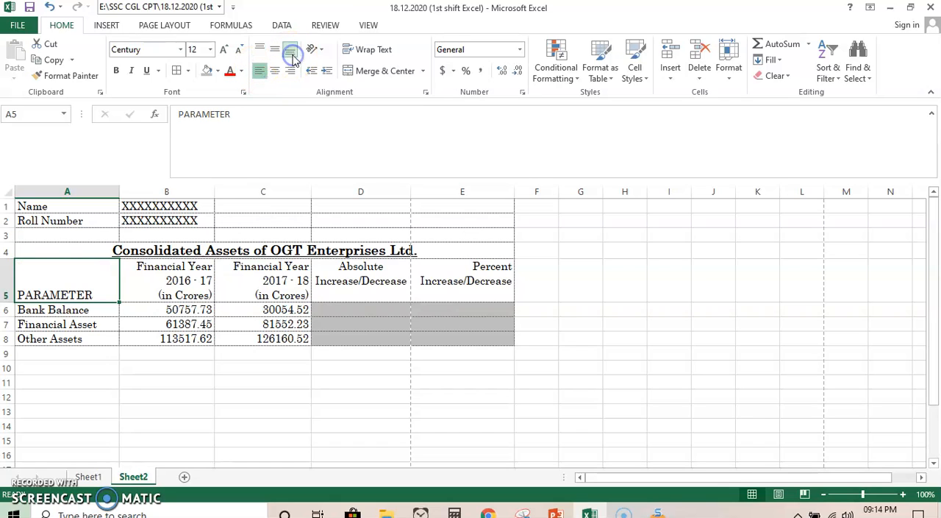
left_click(353, 272)
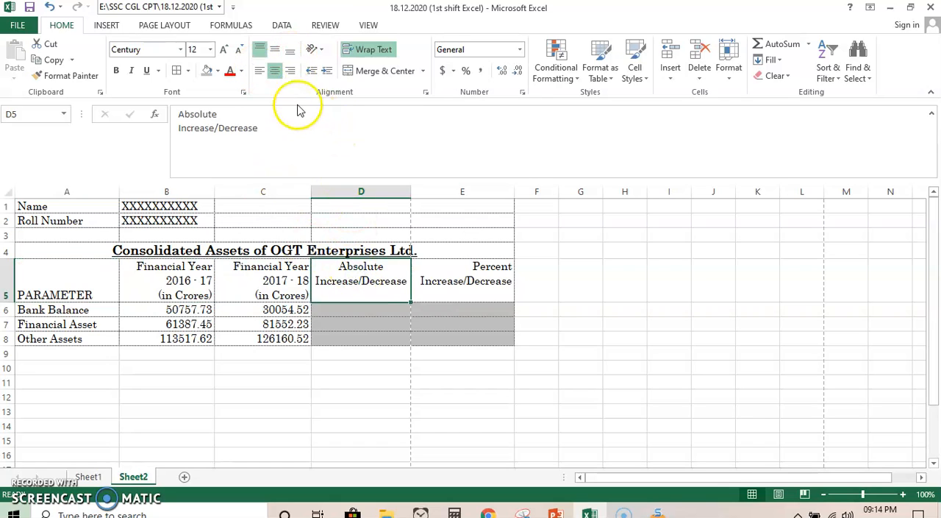
left_click(292, 52)
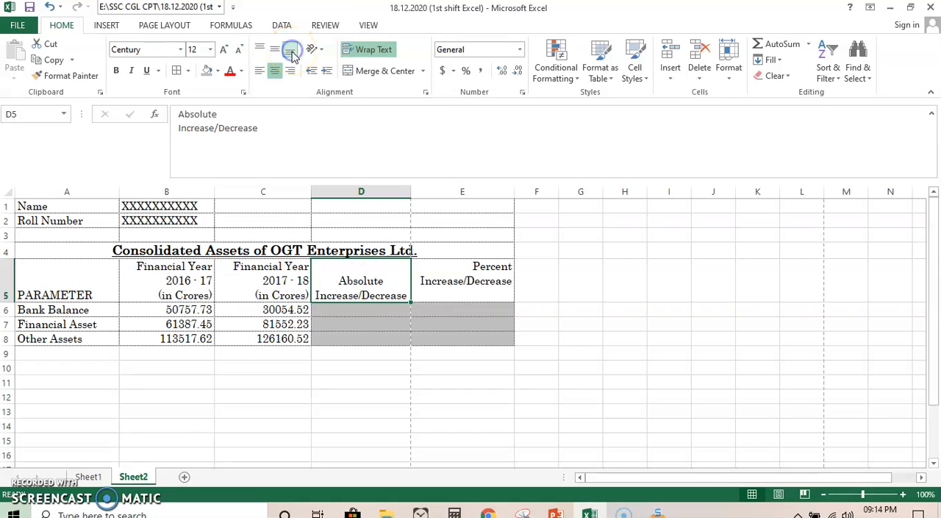
left_click(481, 284)
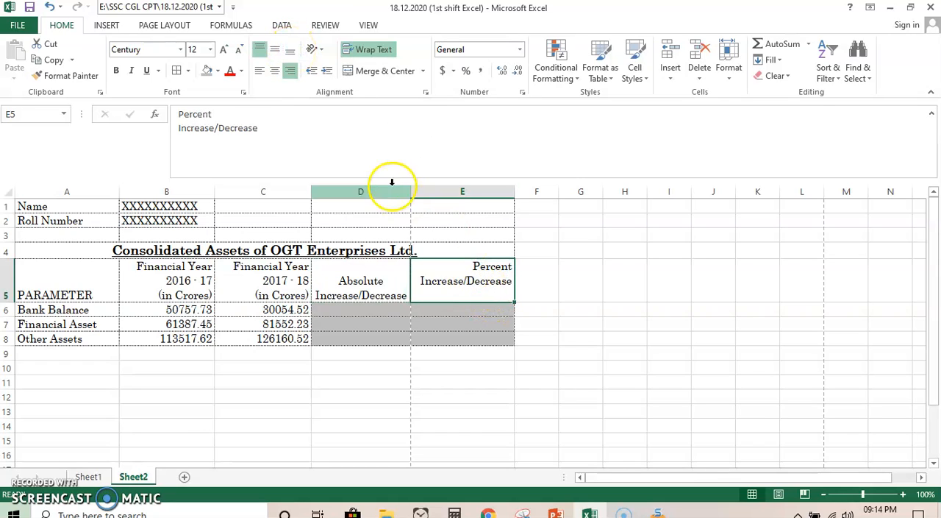
left_click(291, 50)
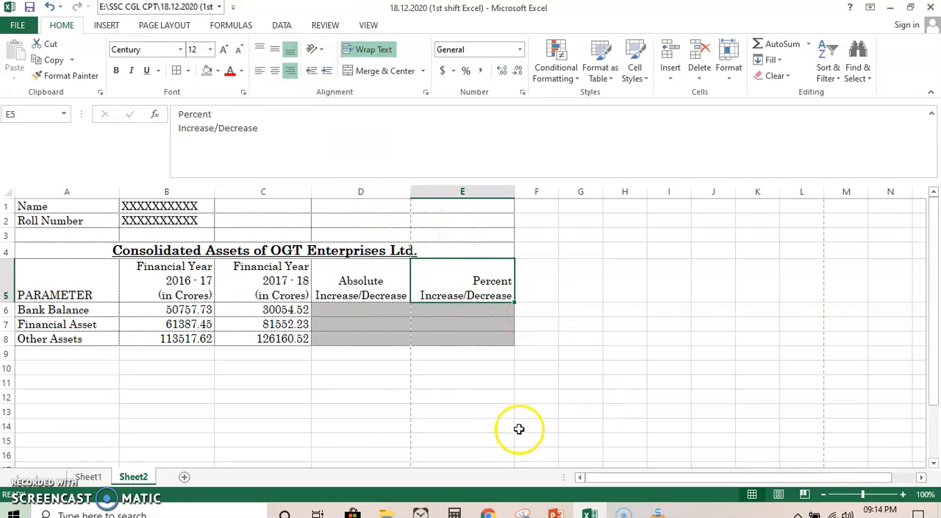
- Set Sheet2's paper size to A4 in portrait orientation and apply a preset page margin
left_click(171, 26)
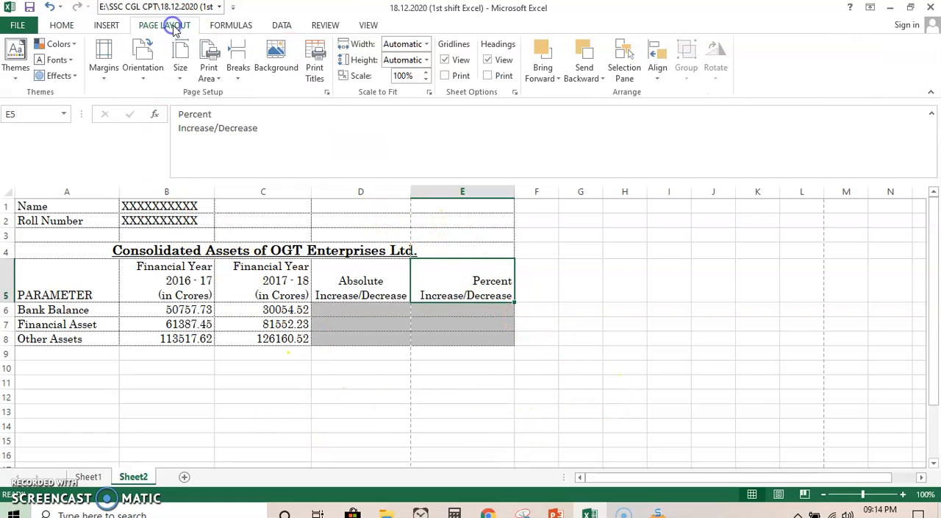
left_click(180, 62)
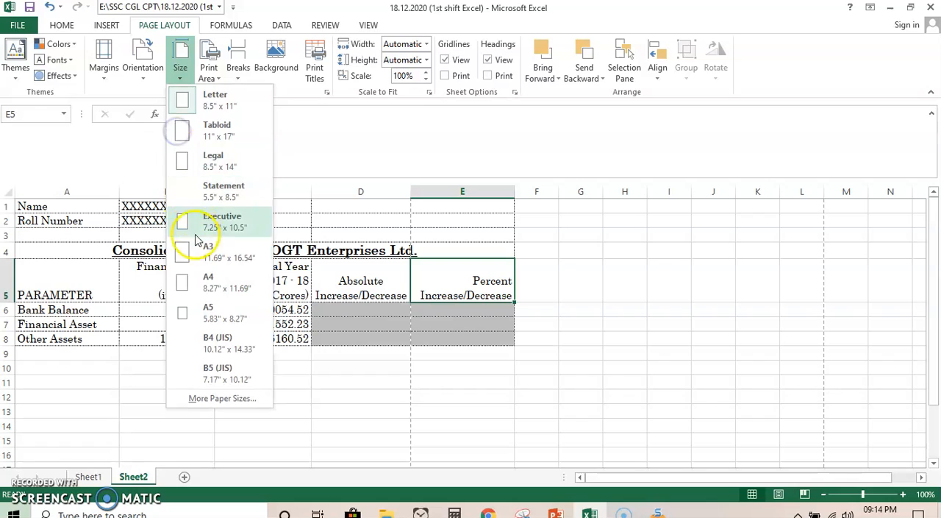
left_click(216, 281)
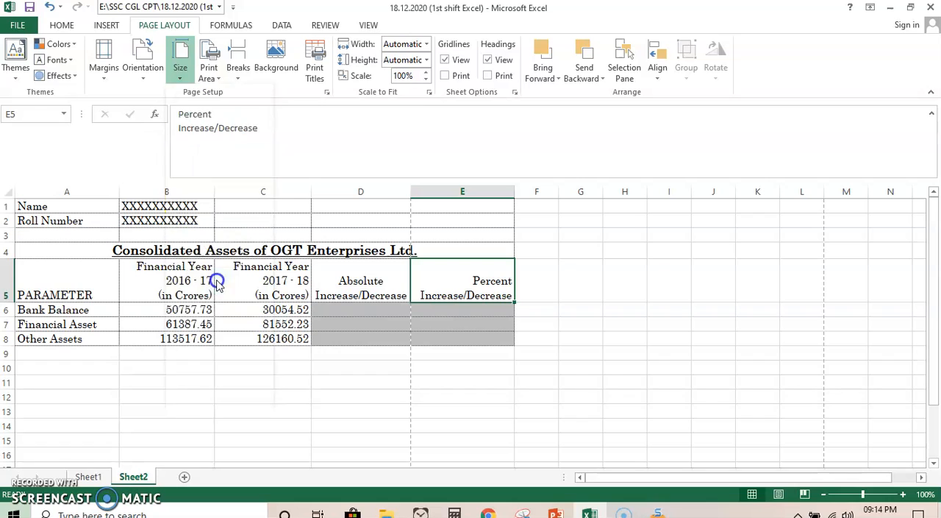
left_click(139, 76)
left_click(171, 109)
left_click(101, 64)
left_click(146, 162)
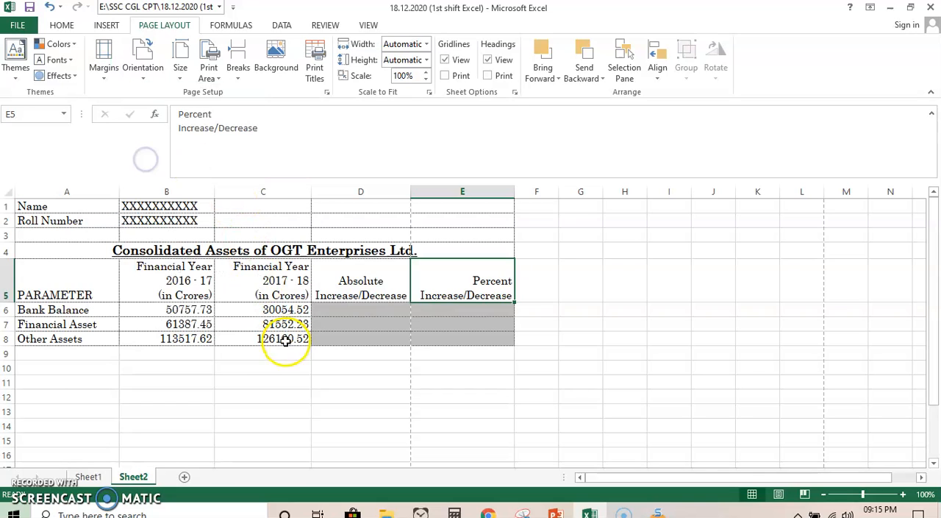
- Replace the grey shading of cells D6:E8 on Sheet2 with a white fill
left_click_drag(220, 382, 214, 377)
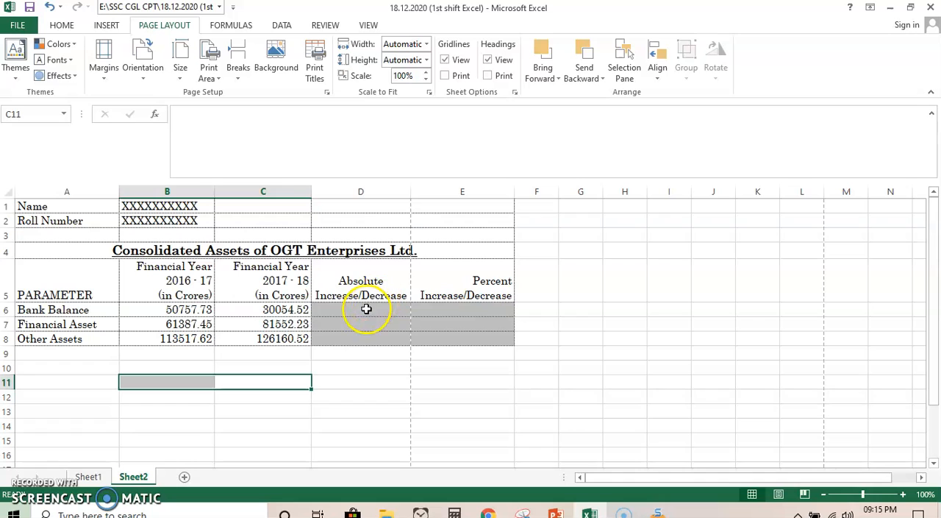
left_click_drag(366, 309, 473, 341)
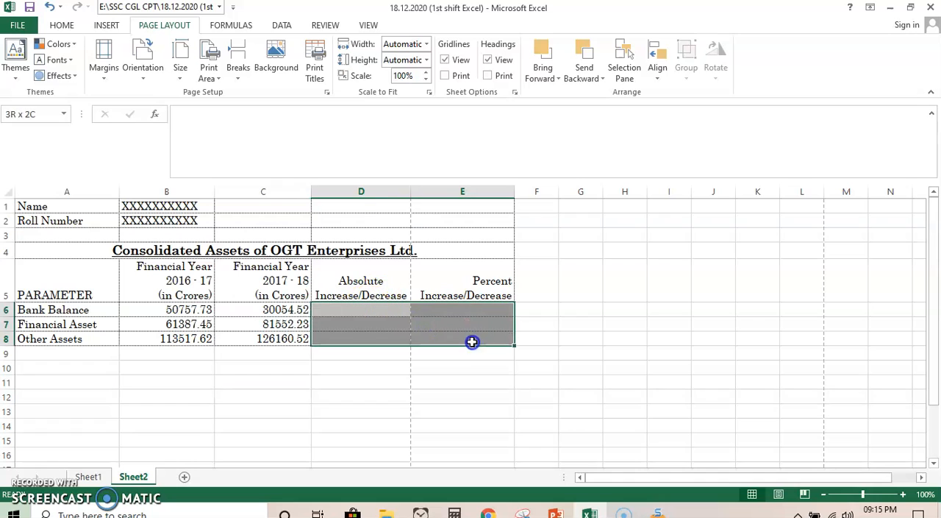
left_click(62, 25)
left_click(218, 71)
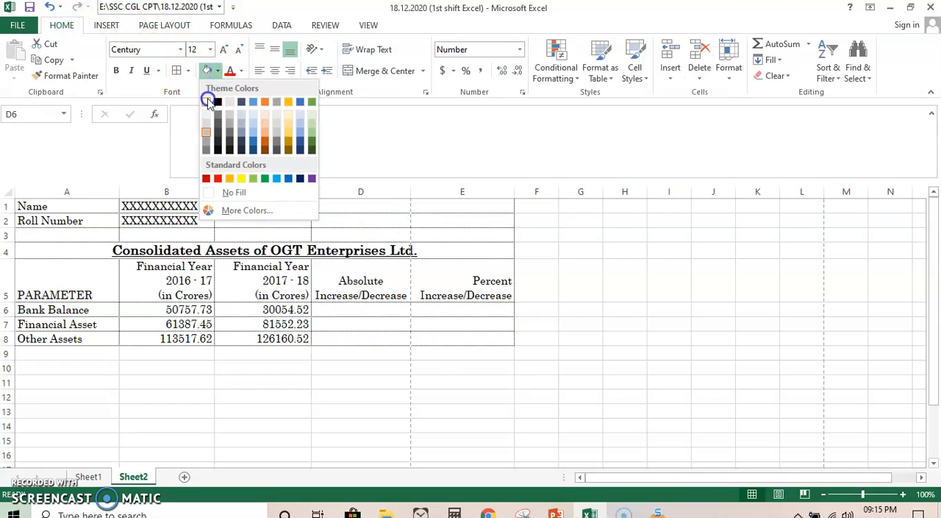
left_click(209, 101)
left_click(318, 376)
- Calculate the absolute change for Bank Balance in D6 of Sheet2 with the formula =C6-B6
left_click(90, 477)
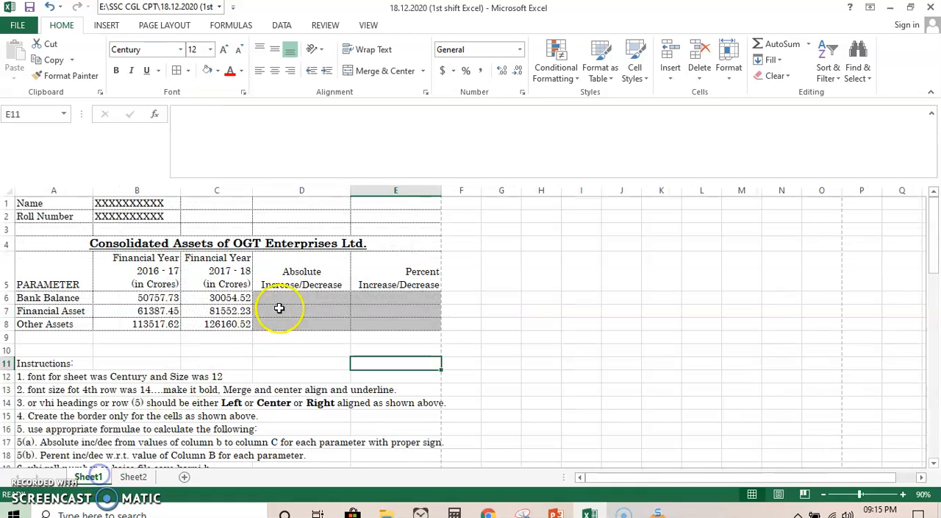
left_click(133, 476)
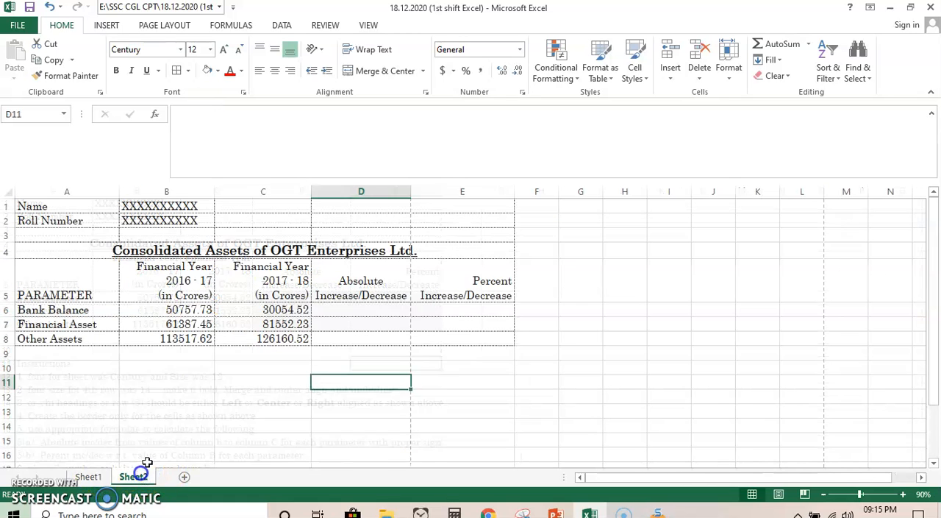
left_click(366, 309)
type("=")
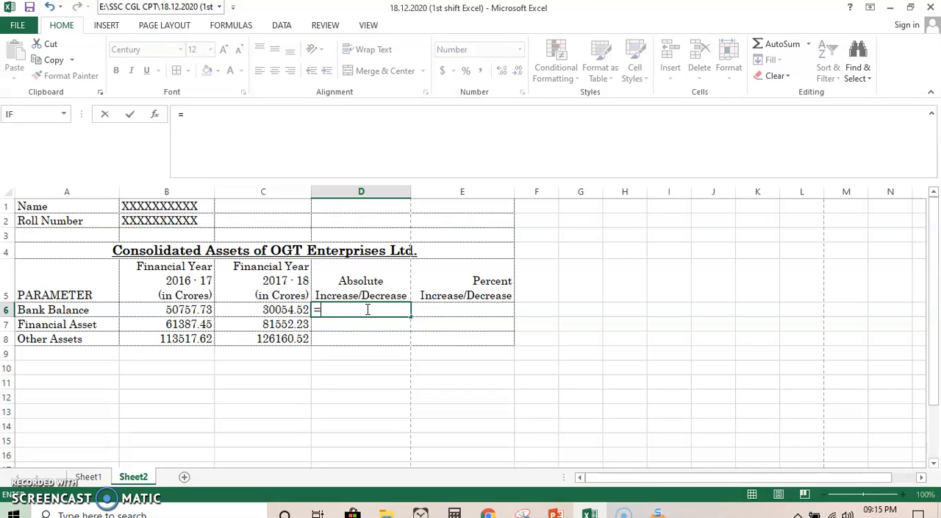
left_click(286, 310)
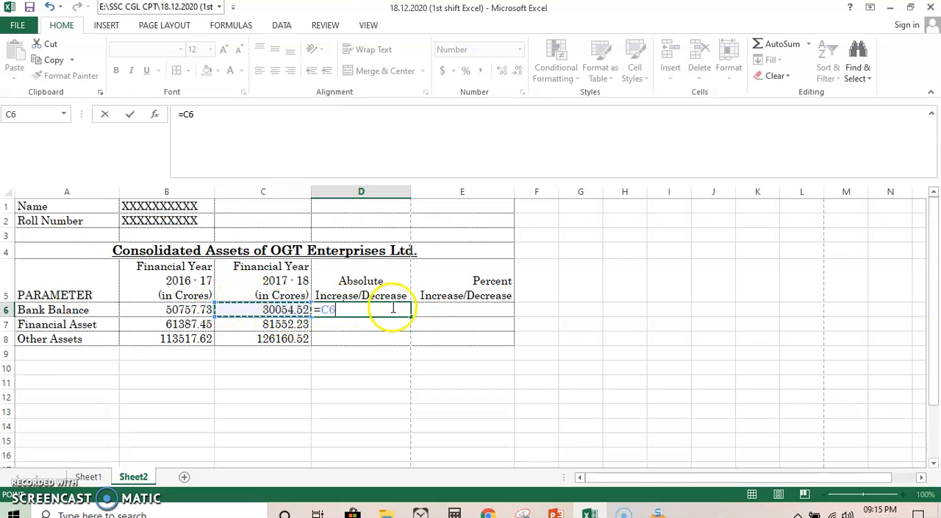
left_click(177, 310)
key("Return")
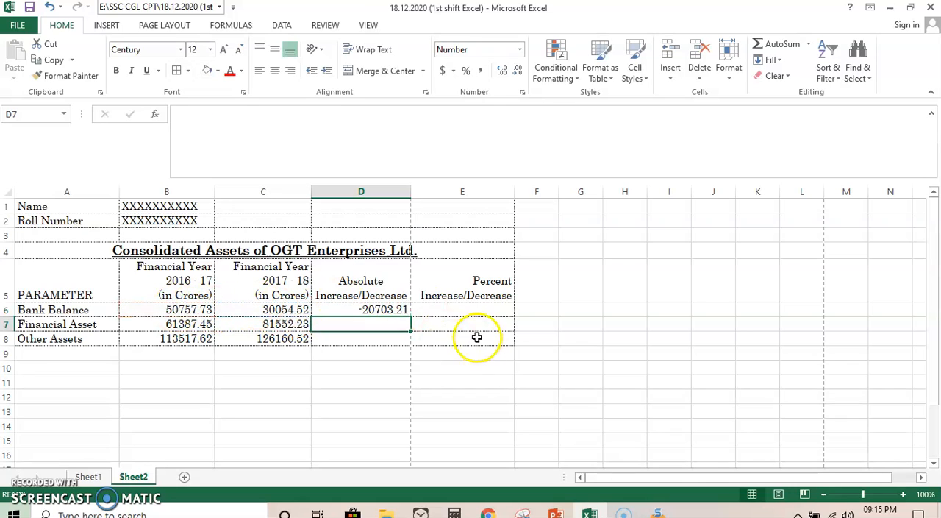
- Calculate Bank Balance's percent change in E6 with =(C6-B6)/B6*100, and fill the formulas of D6:E6 down to row 8
left_click(441, 309)
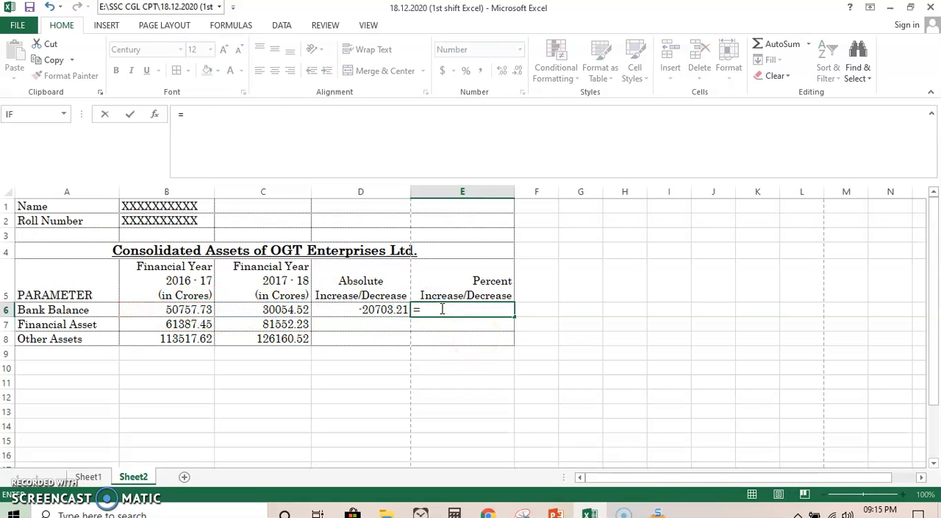
left_click(281, 311)
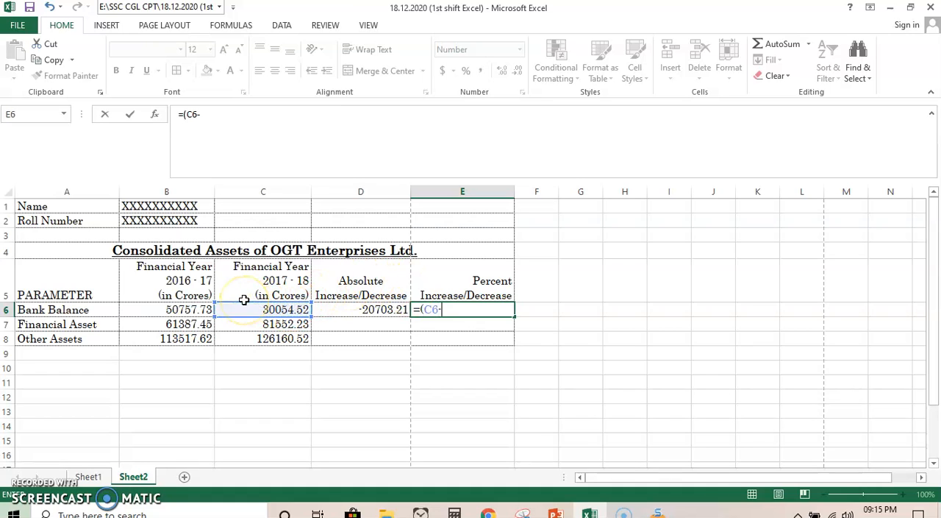
left_click(189, 309)
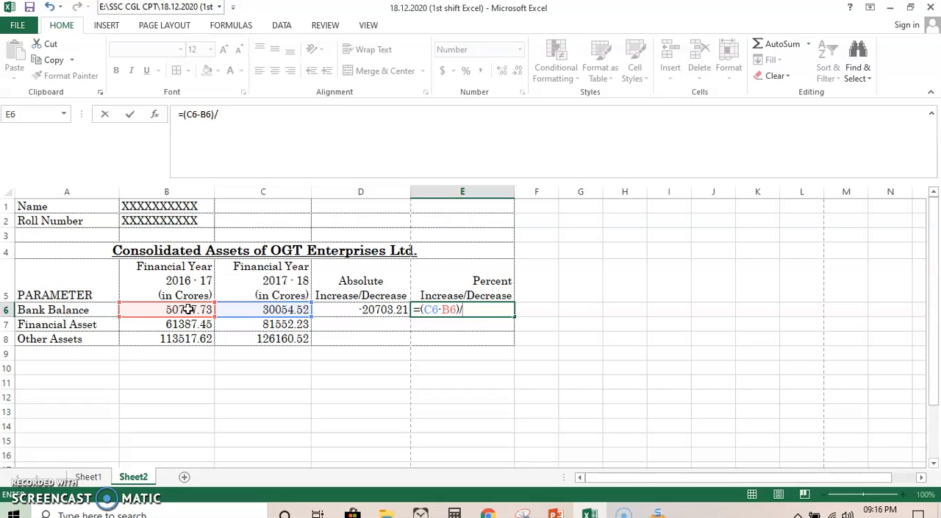
left_click(188, 310)
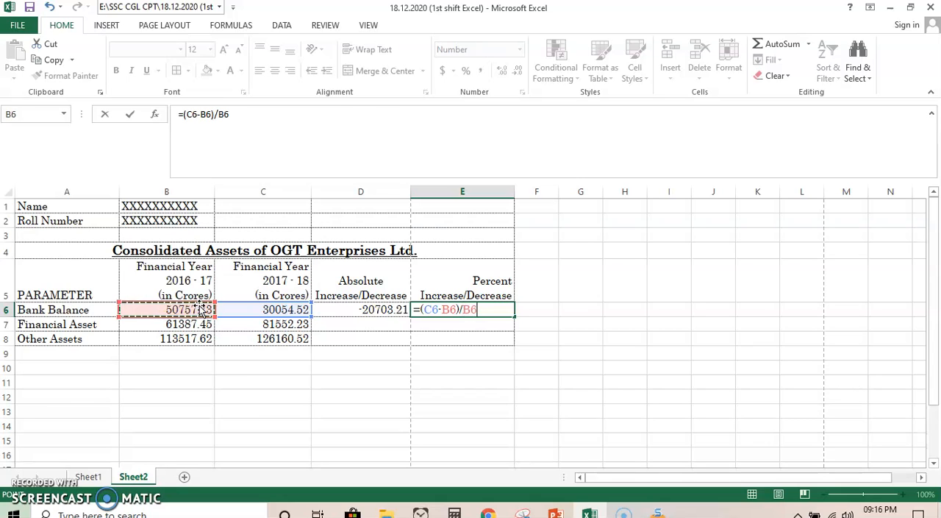
type("*100")
key("Return")
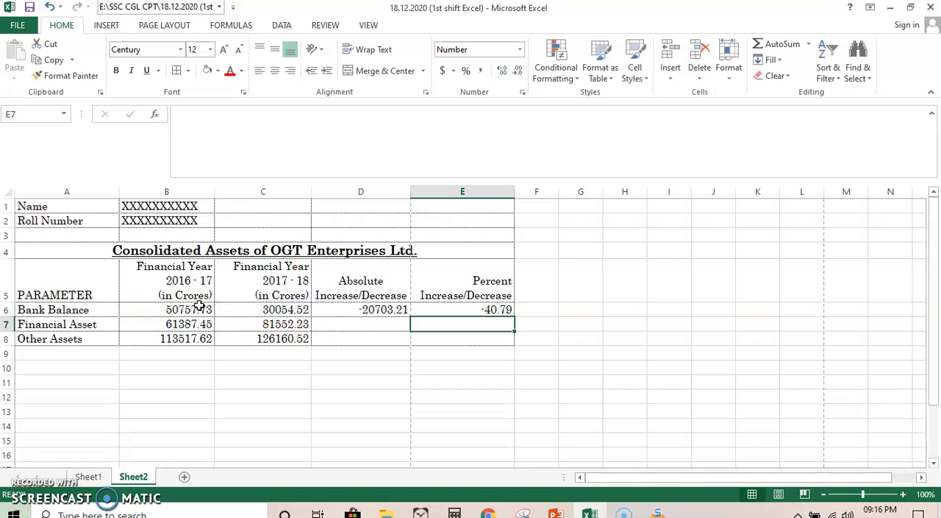
left_click_drag(362, 309, 517, 347)
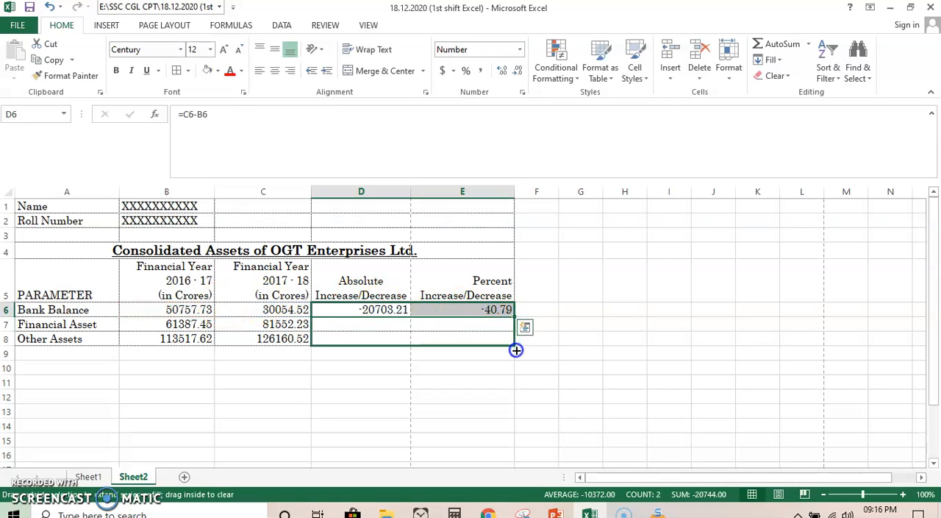
left_click(408, 398)
- Add one decimal place to the numbers in B6:E8 and remove it again
left_click_drag(204, 307, 476, 334)
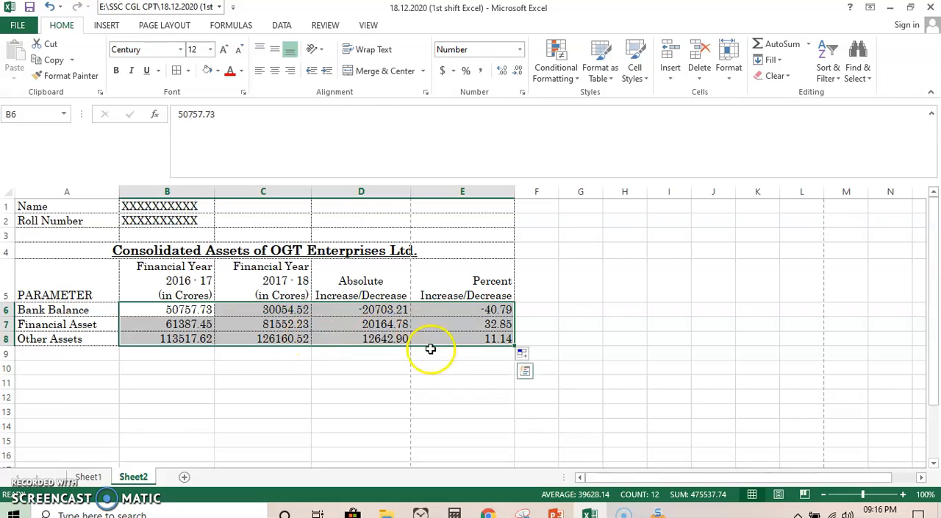
left_click(502, 70)
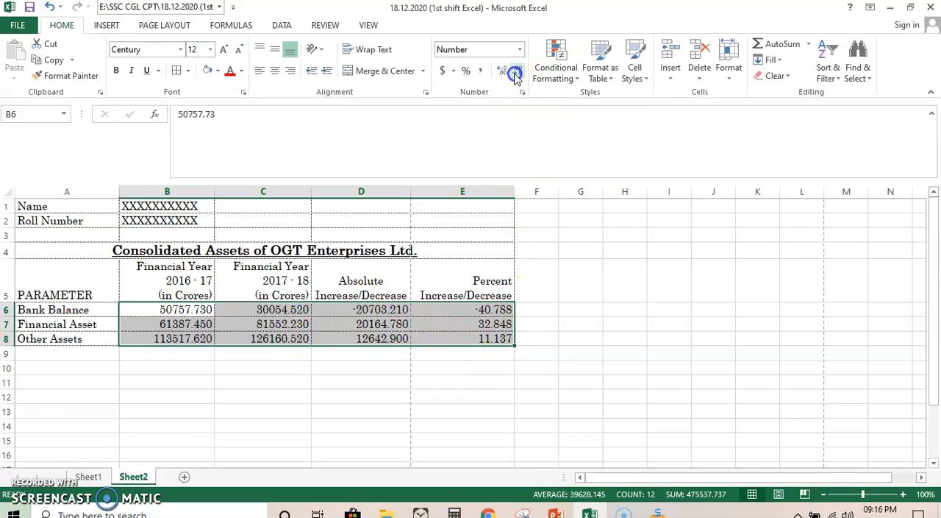
left_click(516, 72)
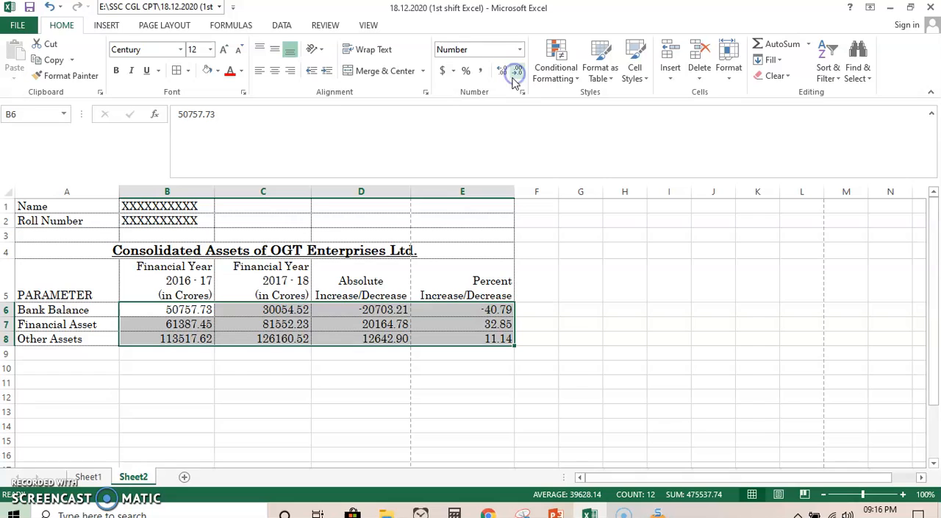
left_click(316, 437)
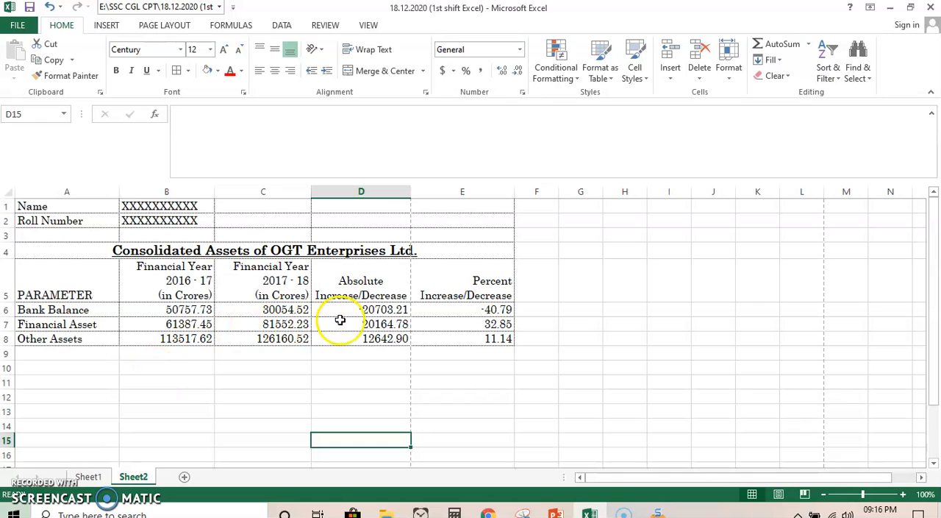
- Examine the print preview of Sheet1, including its header and page layout, and return to the worksheet
left_click(90, 476)
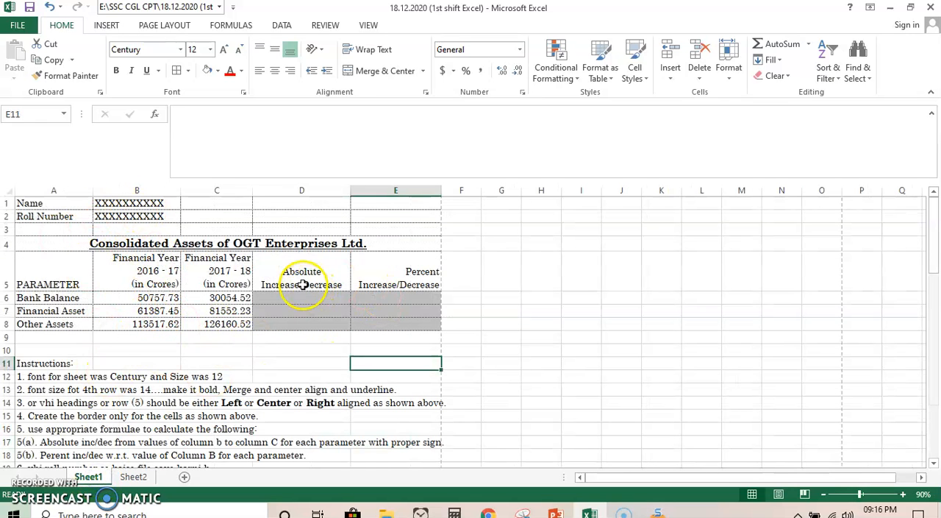
left_click(22, 27)
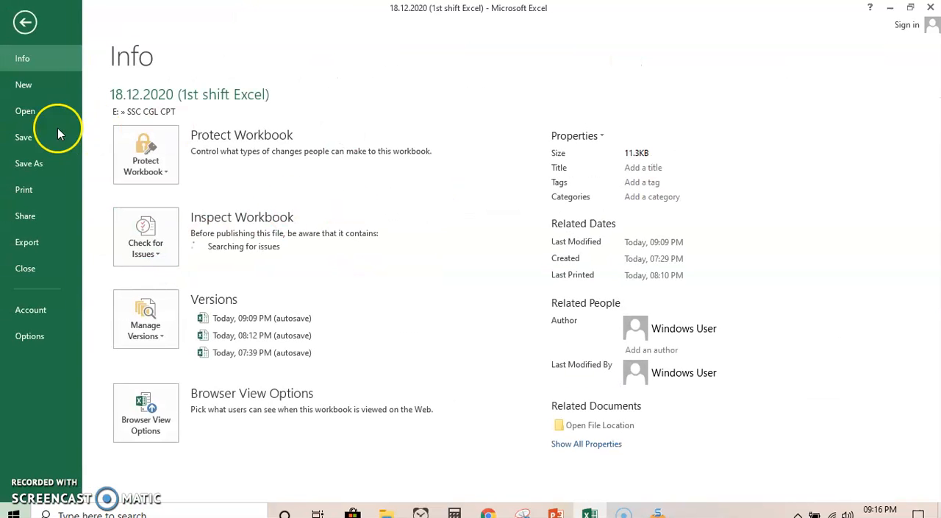
left_click(24, 190)
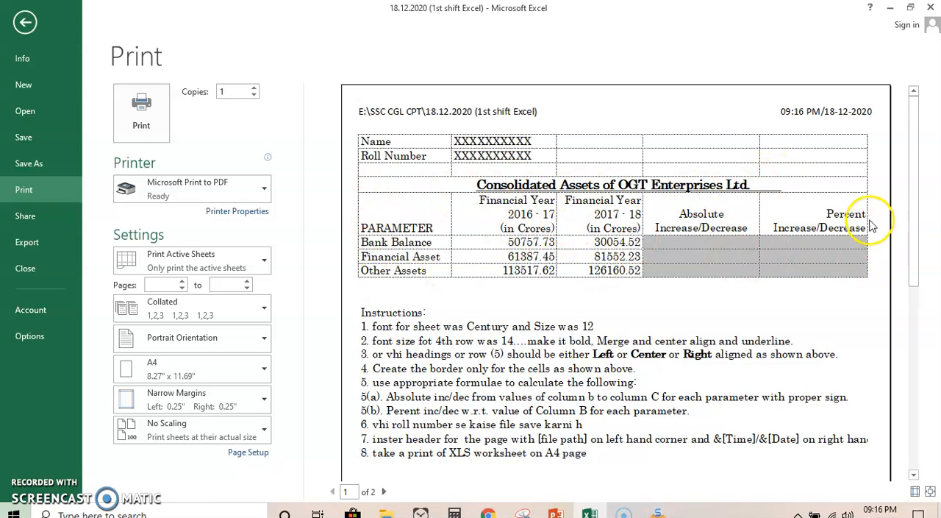
left_click(25, 22)
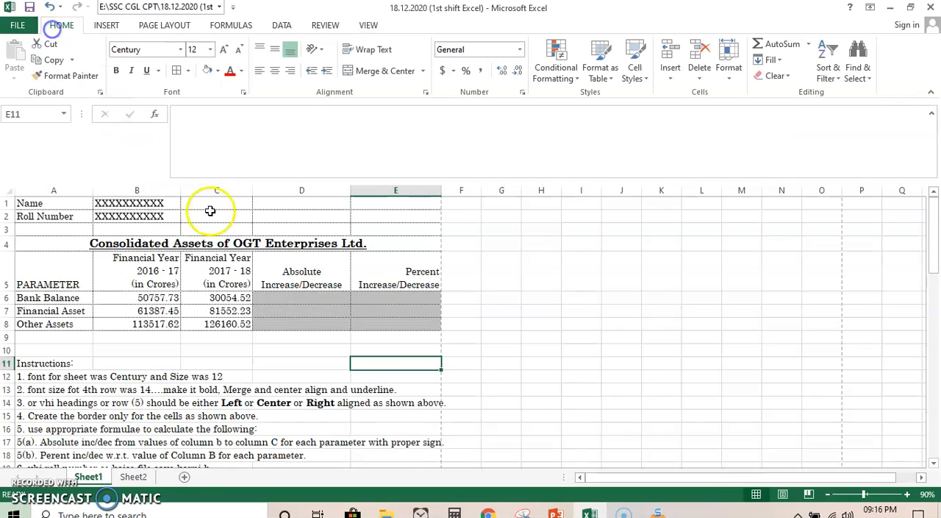
- Apply a solid thin line border to all cells of the table range A5:E8 on Sheet2
left_click(133, 478)
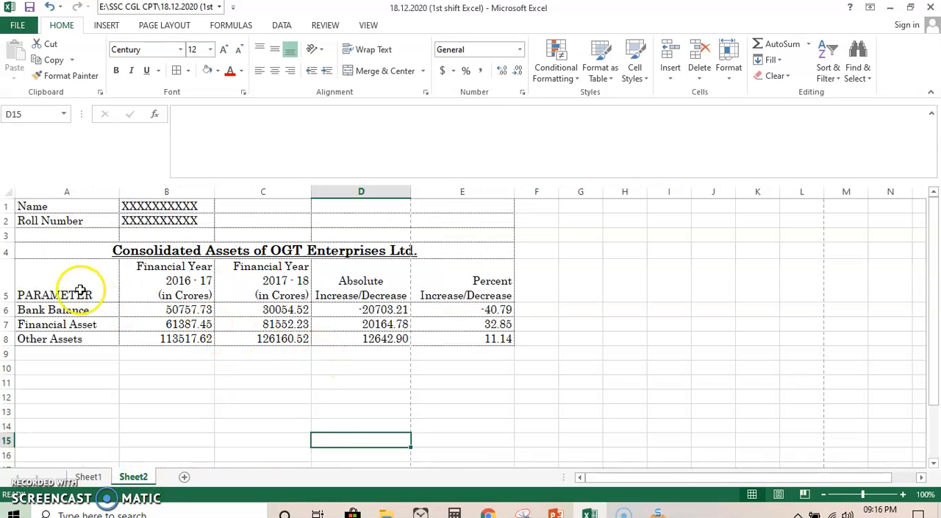
left_click_drag(47, 276, 458, 337)
left_click(187, 72)
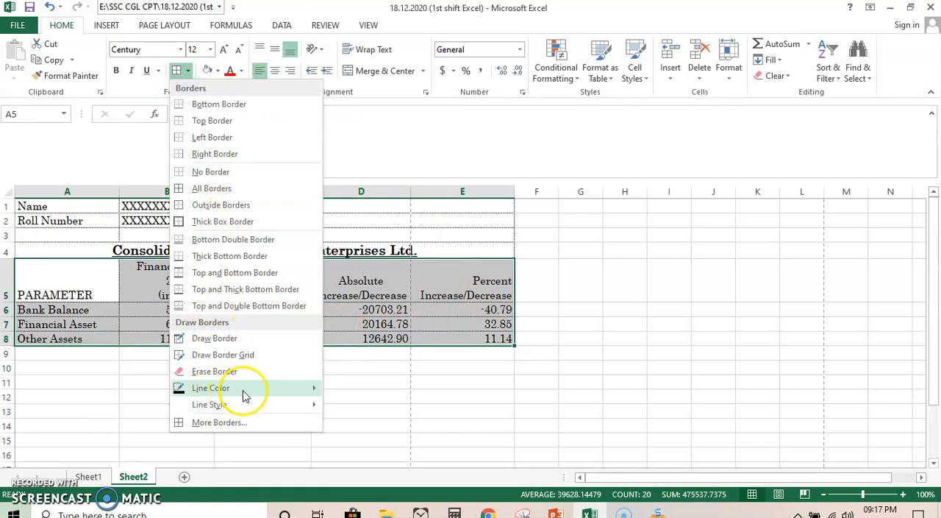
mouse_move(249, 405)
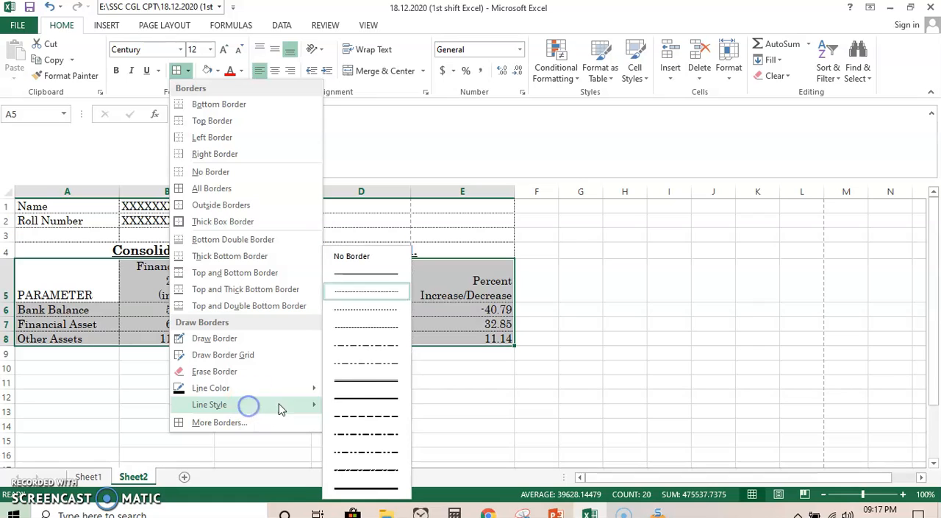
left_click(378, 276)
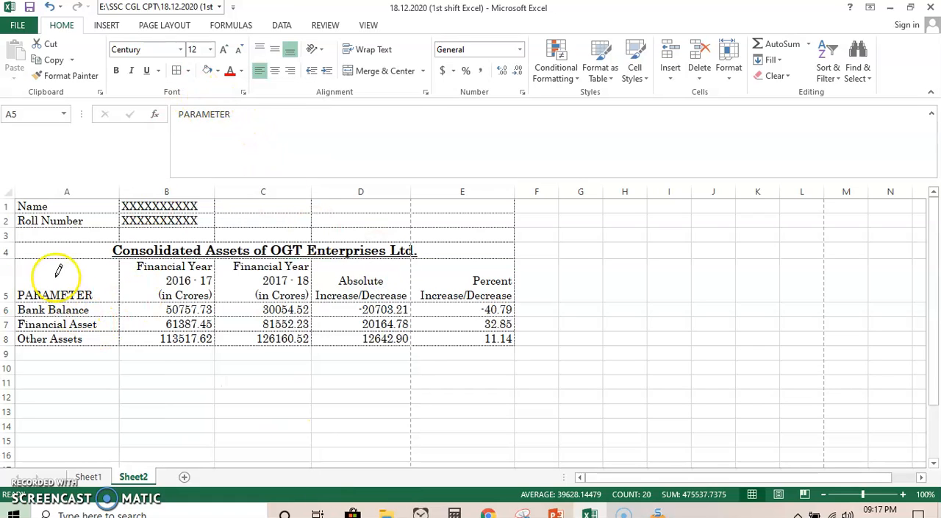
left_click(178, 73)
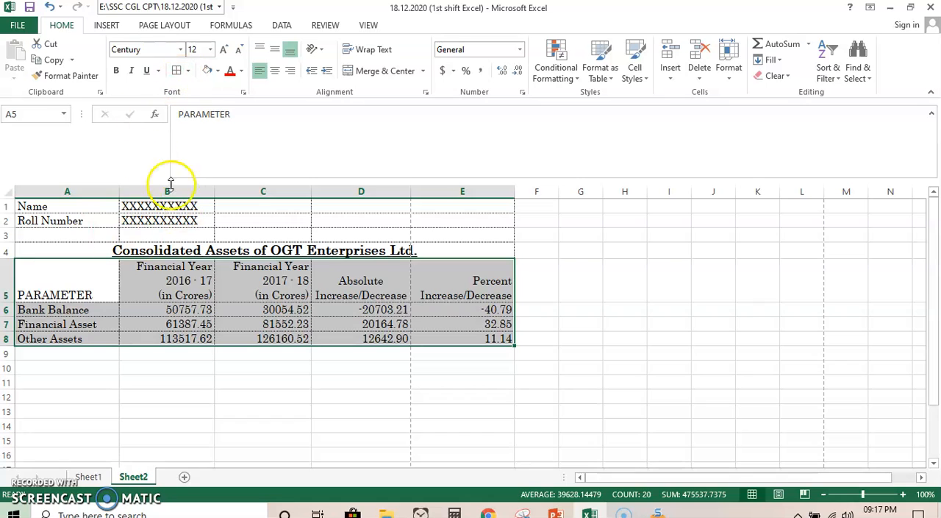
left_click(78, 420)
left_click_drag(74, 293, 470, 338)
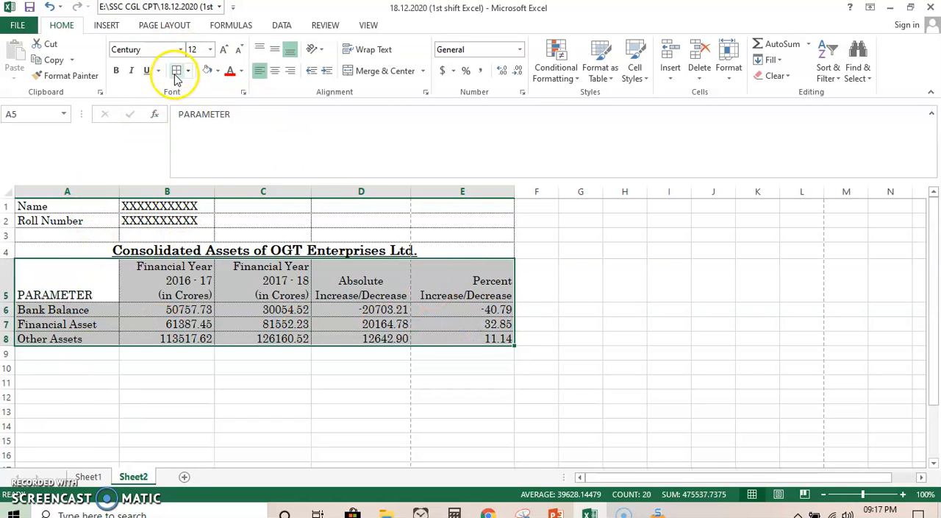
left_click(397, 406)
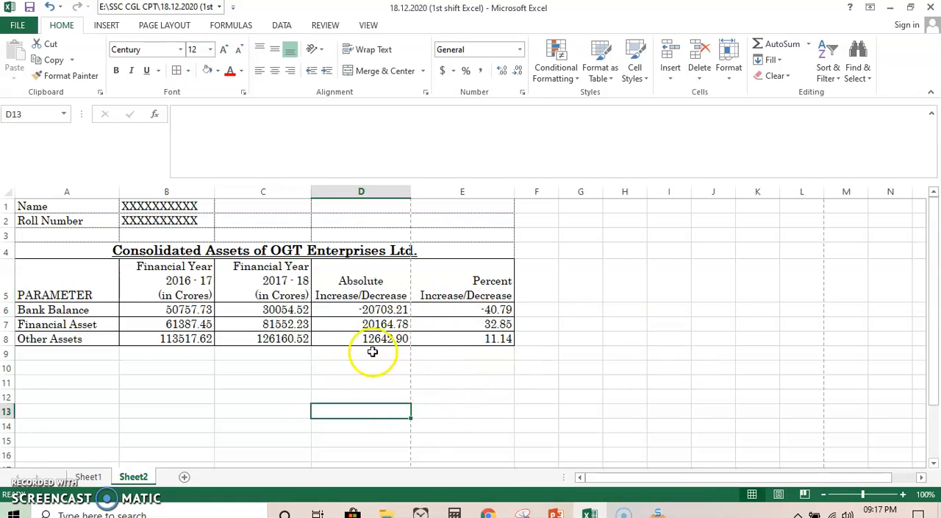
- Widen column A on Sheet1 and also on Sheet2
left_click(88, 477)
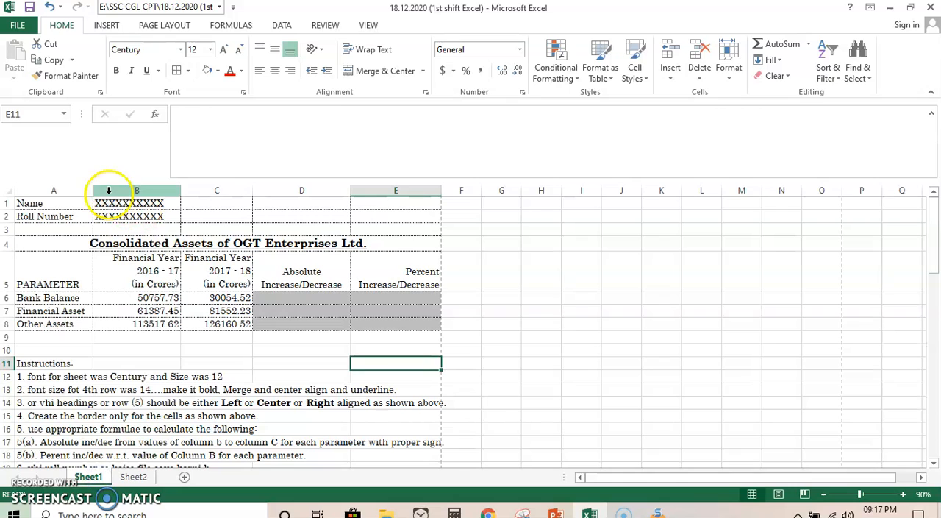
left_click_drag(93, 190, 156, 189)
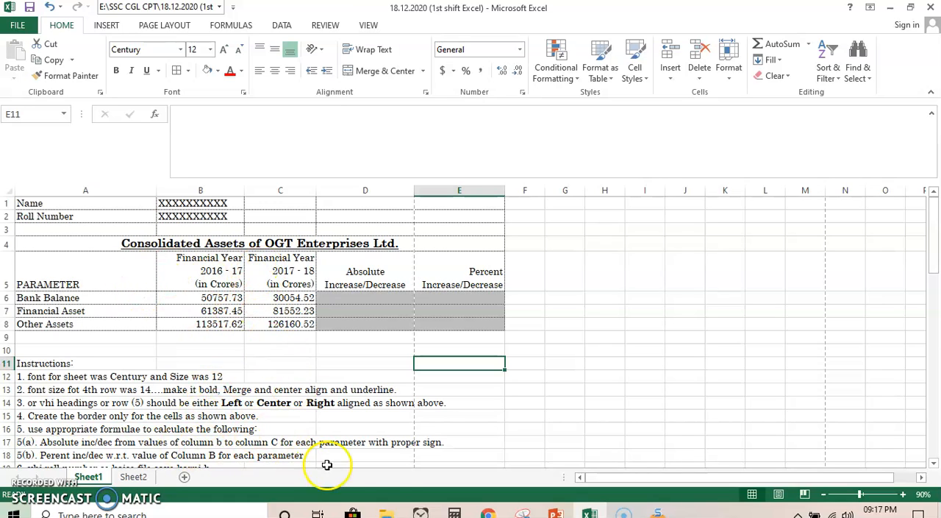
left_click(133, 477)
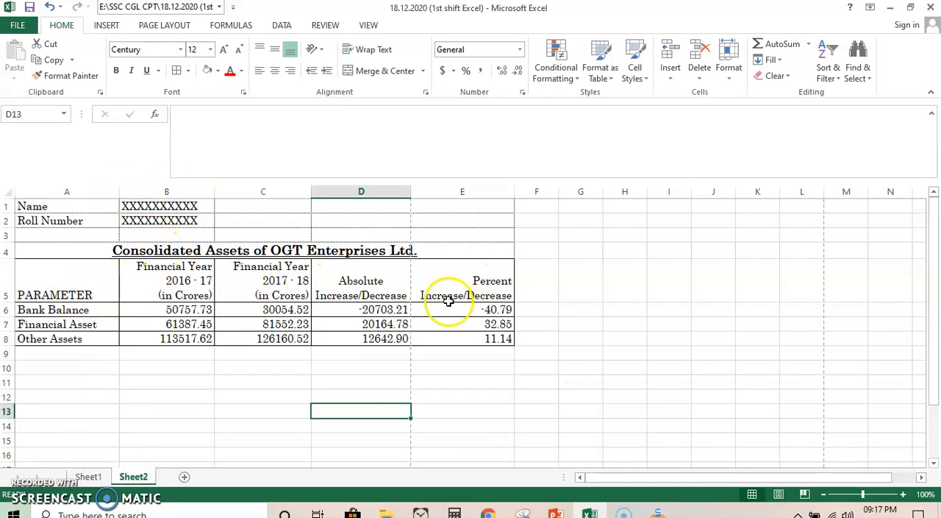
left_click_drag(119, 189, 119, 189)
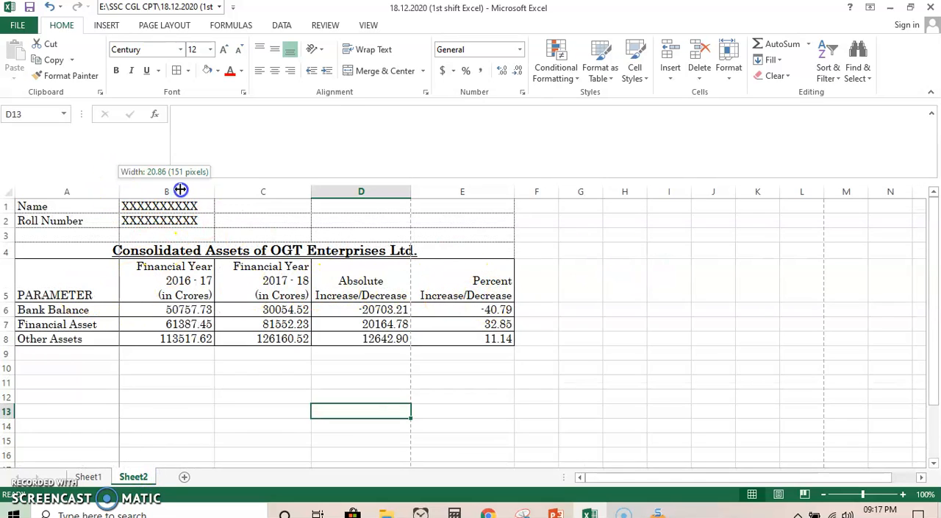
left_click_drag(180, 189, 180, 190)
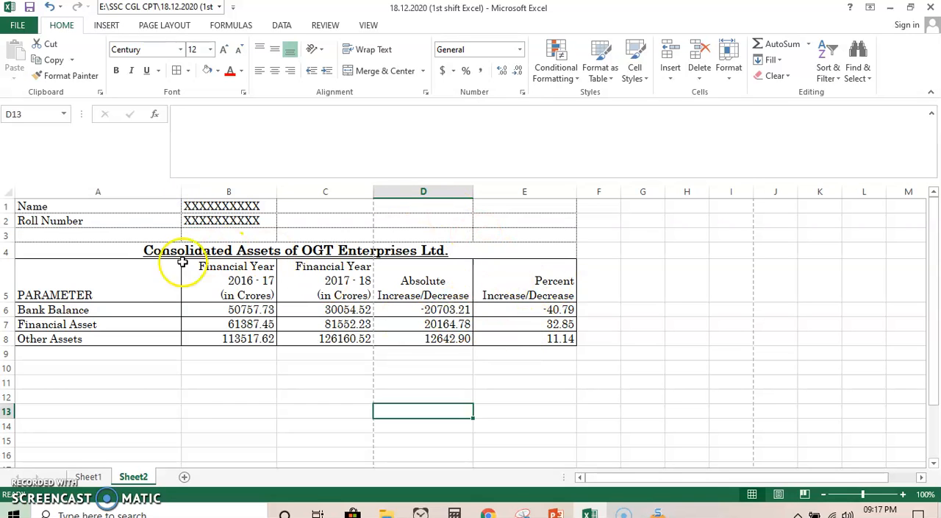
- Autofit column A on Sheet2, widen it slightly, and narrow columns B and C a little
left_click(89, 478)
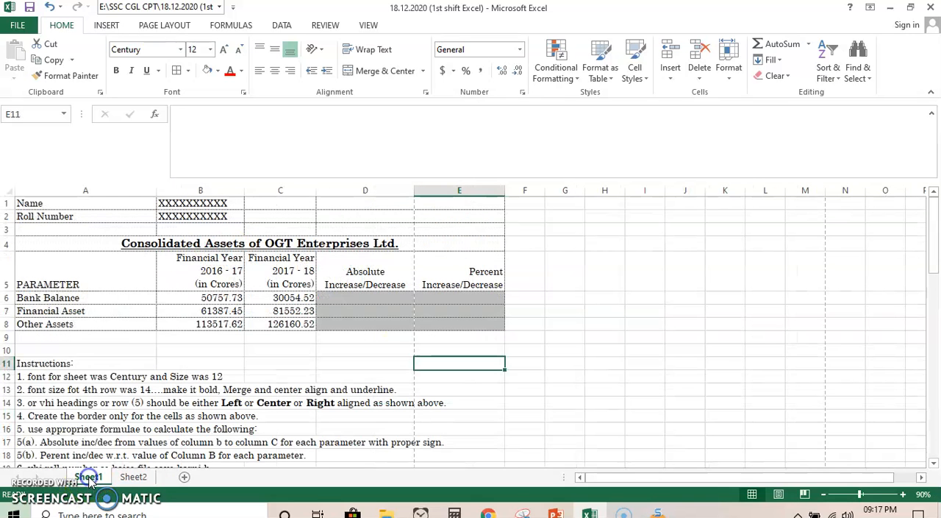
left_click(137, 477)
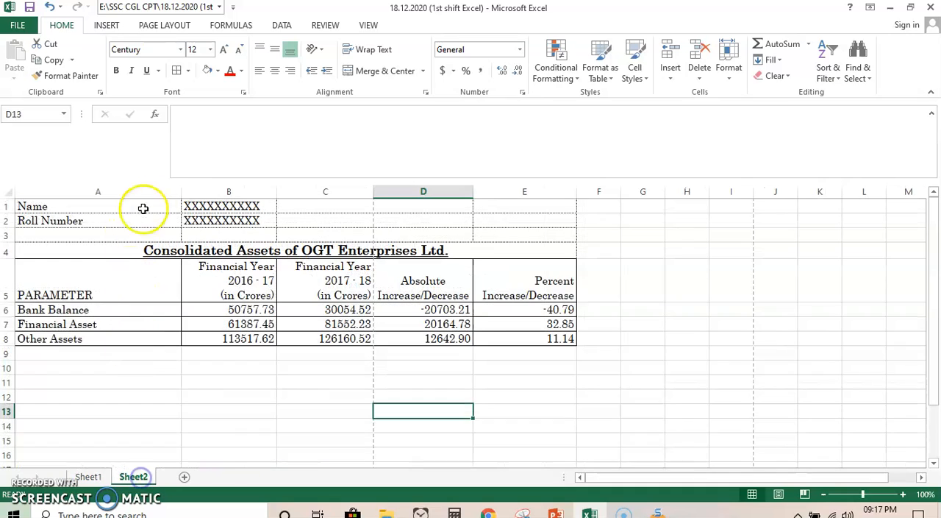
double_click(182, 194)
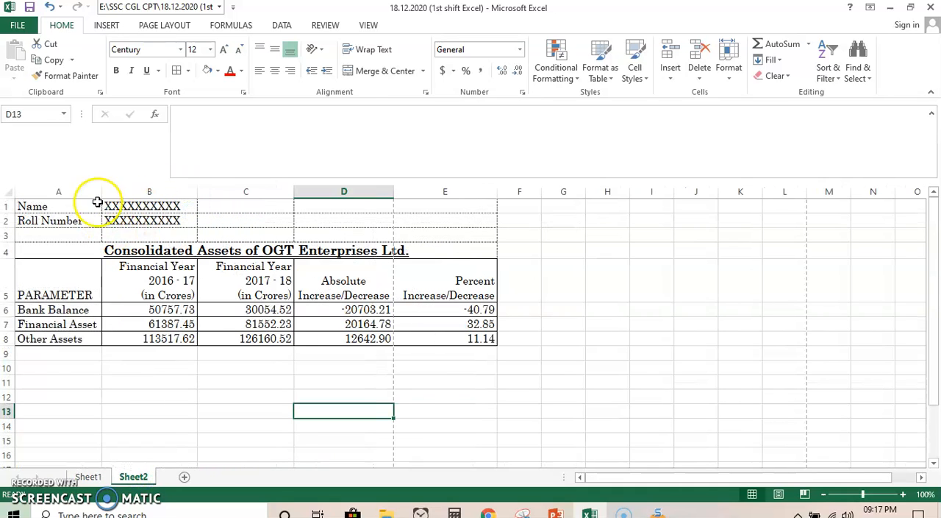
left_click_drag(104, 191, 107, 192)
left_click_drag(201, 189, 193, 190)
left_click_drag(290, 189, 282, 192)
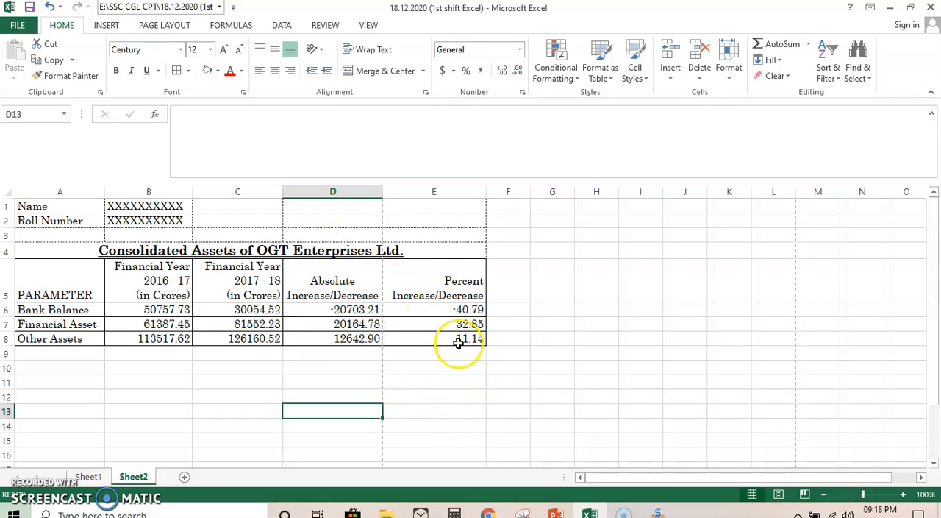
- Examine both pages of Sheet2's print preview to see how the table columns are split, and return to the worksheet
left_click(16, 25)
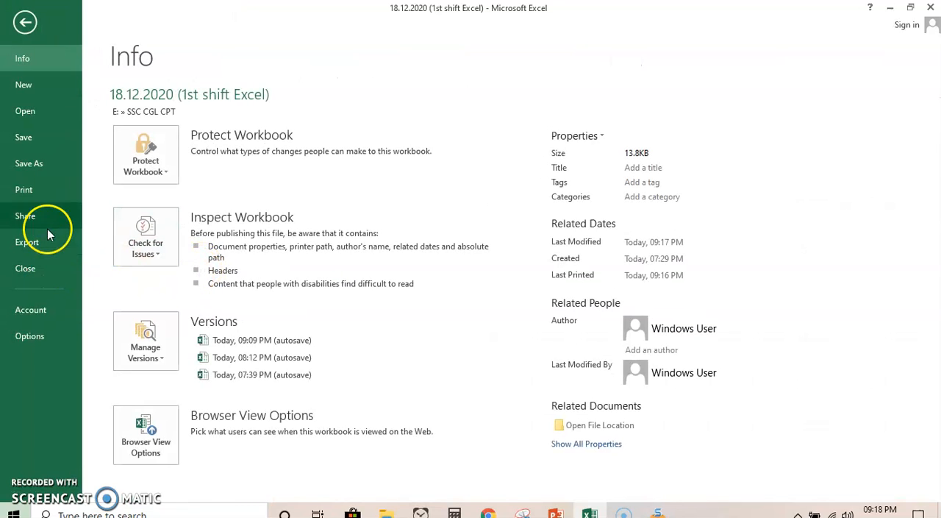
left_click(24, 190)
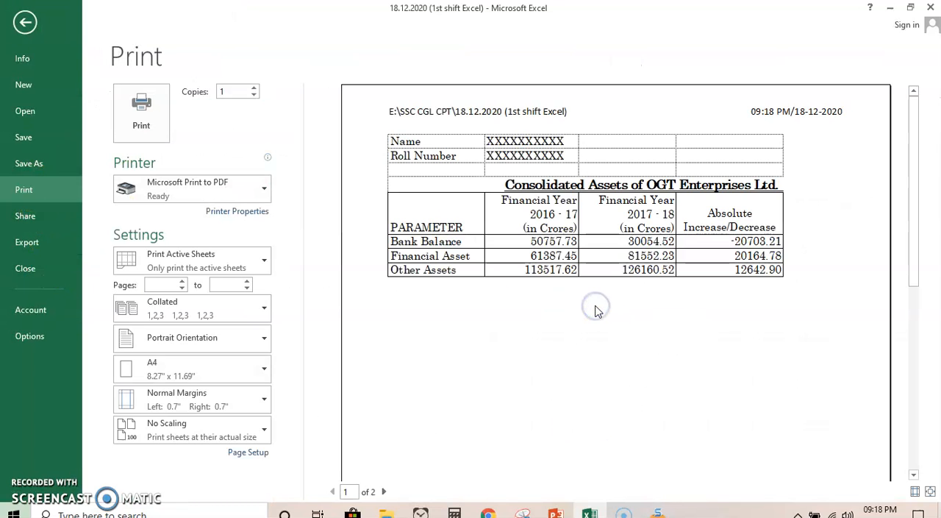
left_click(384, 492)
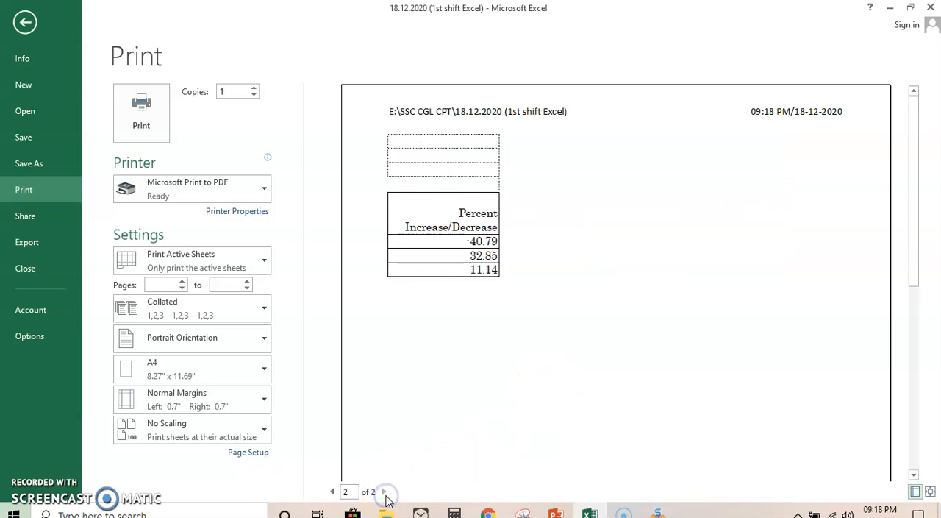
left_click(334, 492)
left_click(384, 491)
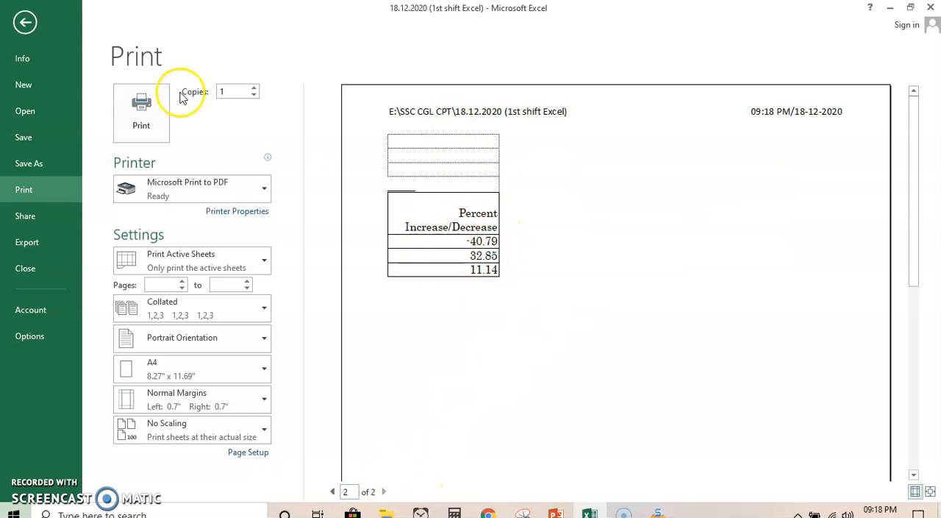
left_click(25, 24)
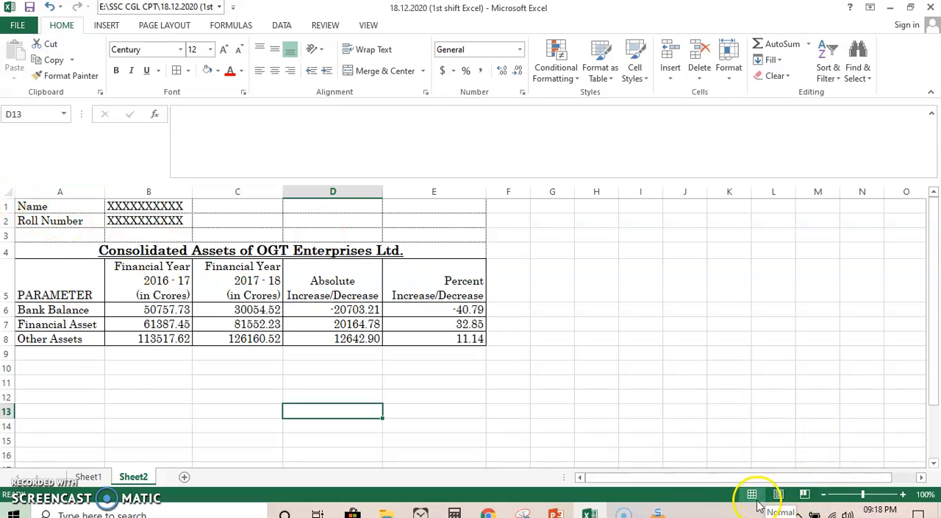
- Try to move the vertical page break past column E in Page Break Preview, and undo the change
left_click(804, 498)
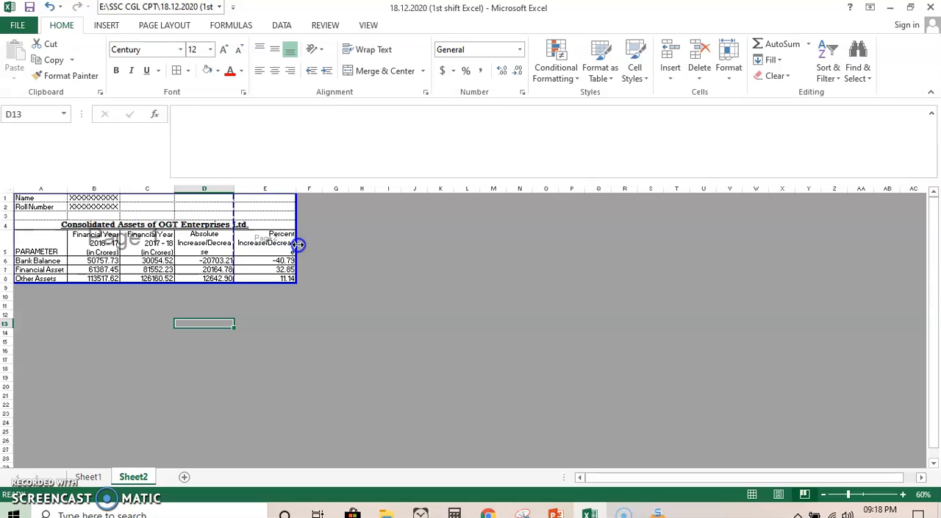
left_click(295, 285)
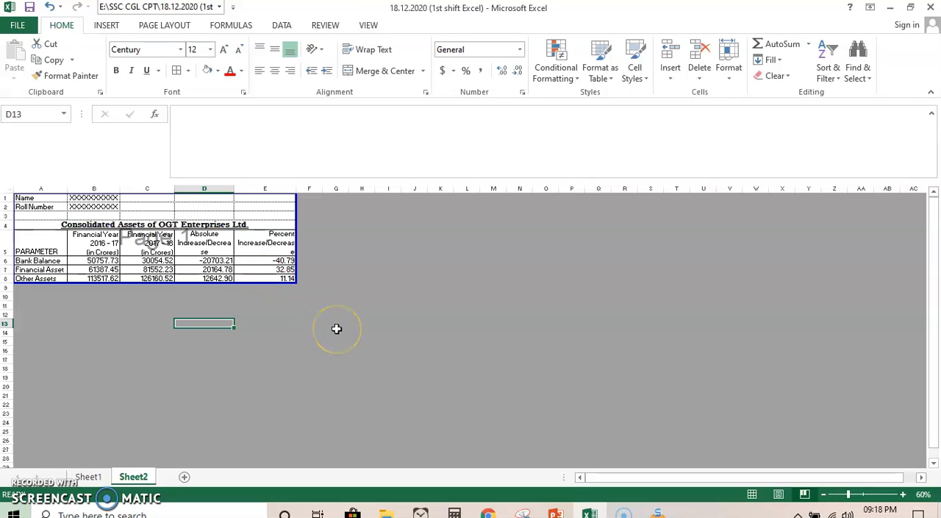
left_click(52, 8)
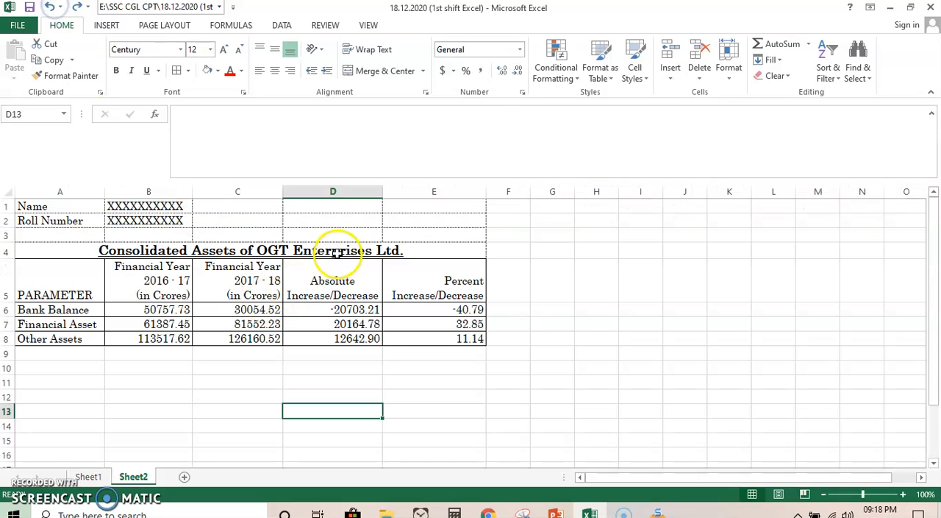
- Set Sheet2's print scaling to Fit Sheet on One Page and return to the worksheet
left_click(17, 25)
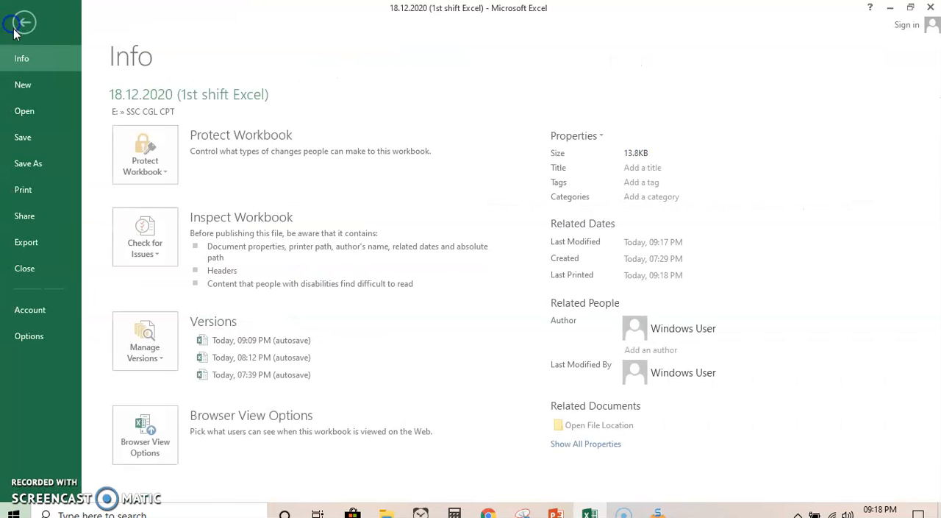
left_click(45, 190)
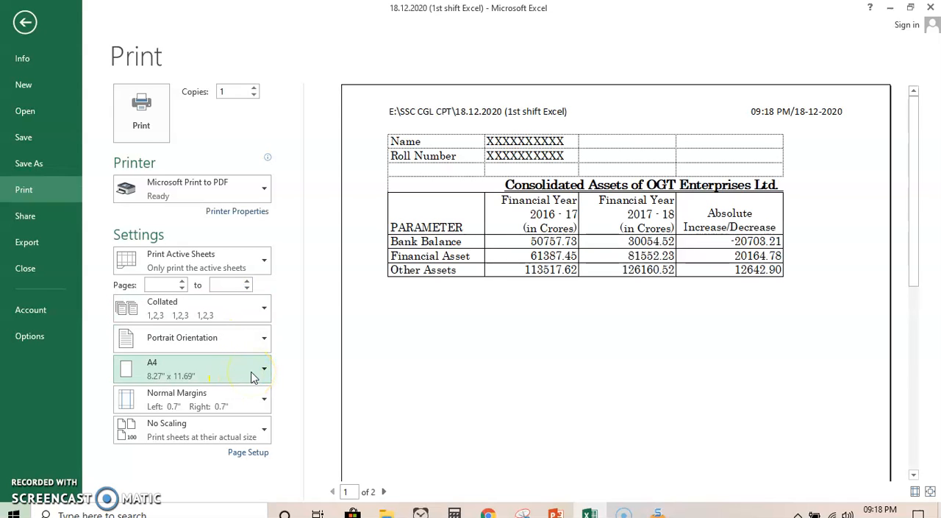
left_click(265, 431)
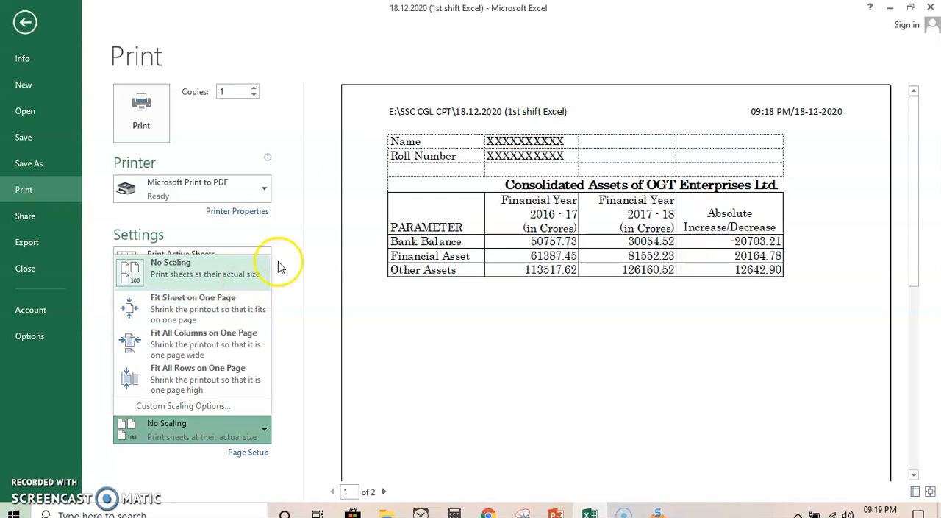
left_click(227, 320)
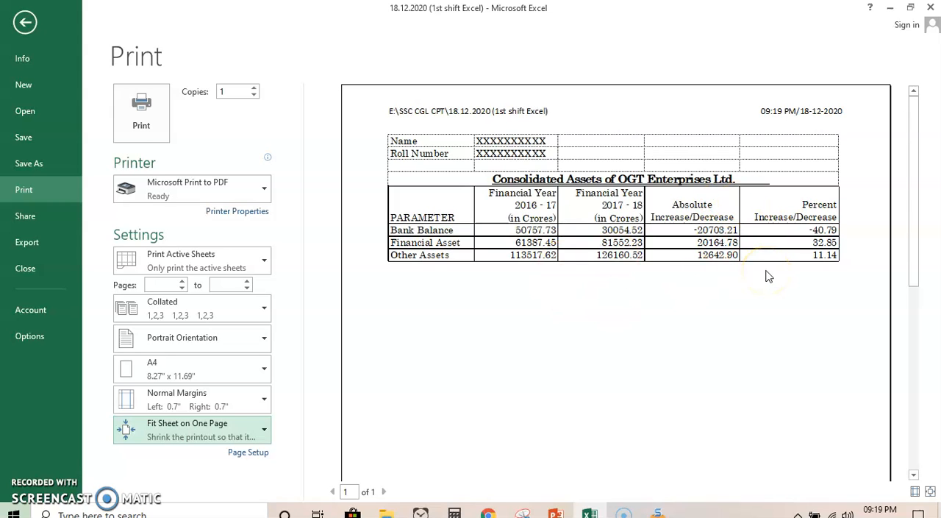
left_click(25, 22)
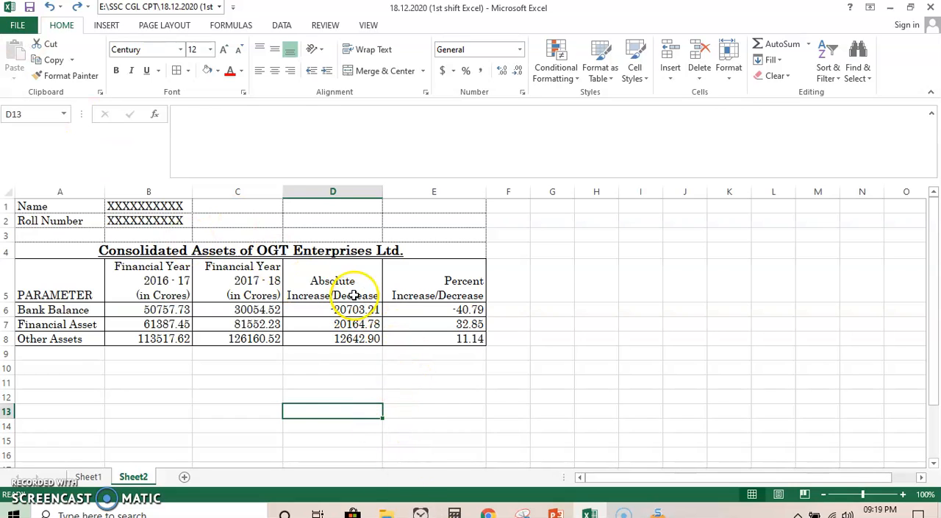
- Try the Narrow margins on Sheet2, check the page in Page Break Preview, and restore the Normal margins
left_click(164, 26)
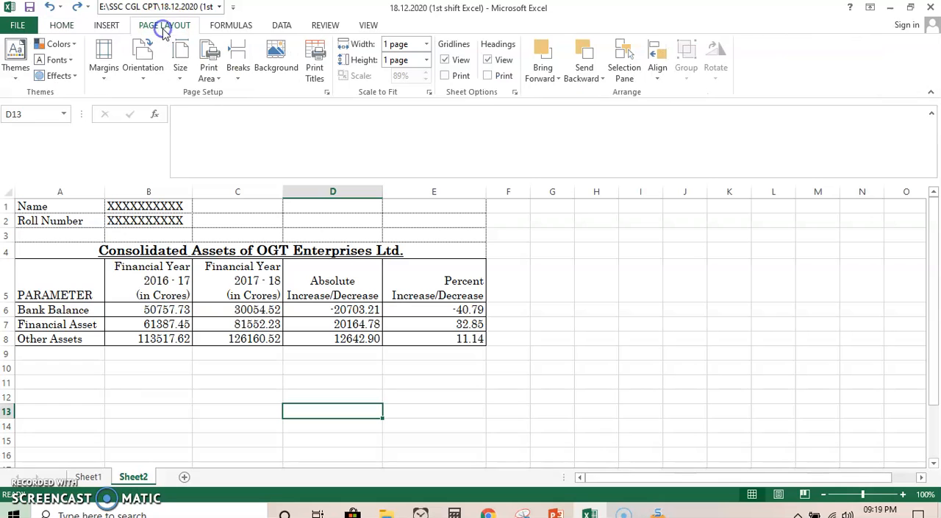
left_click(103, 68)
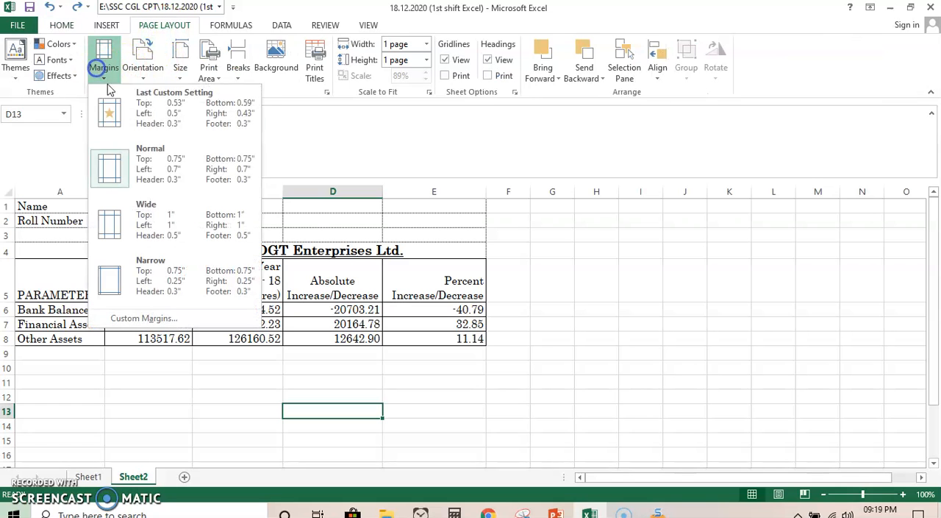
left_click(181, 279)
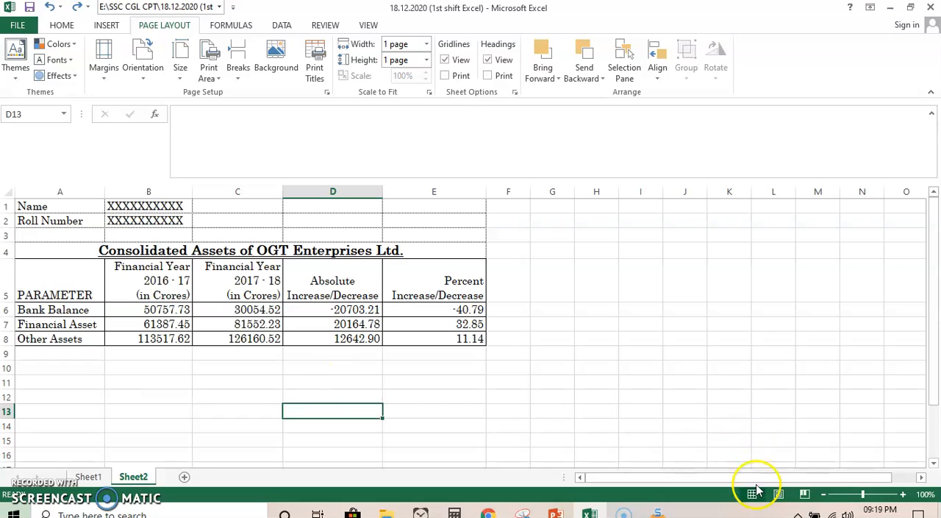
left_click(805, 495)
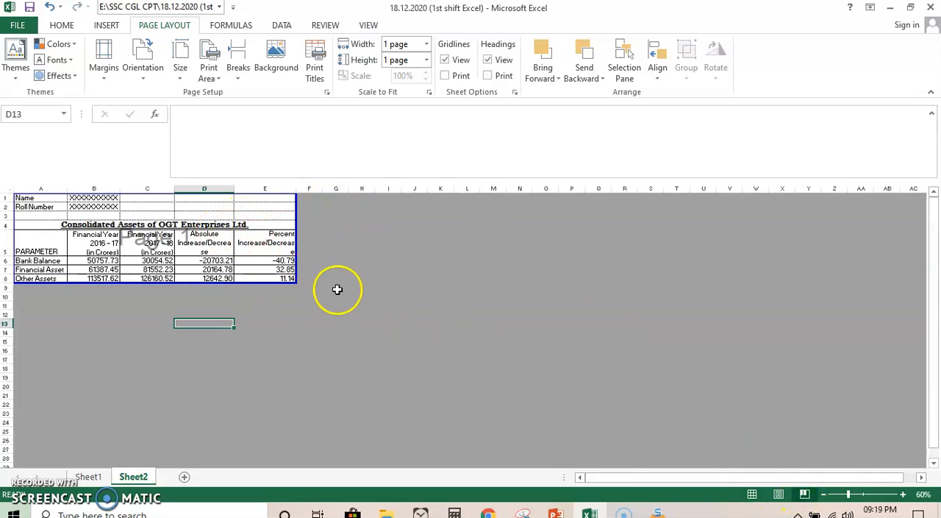
left_click(754, 495)
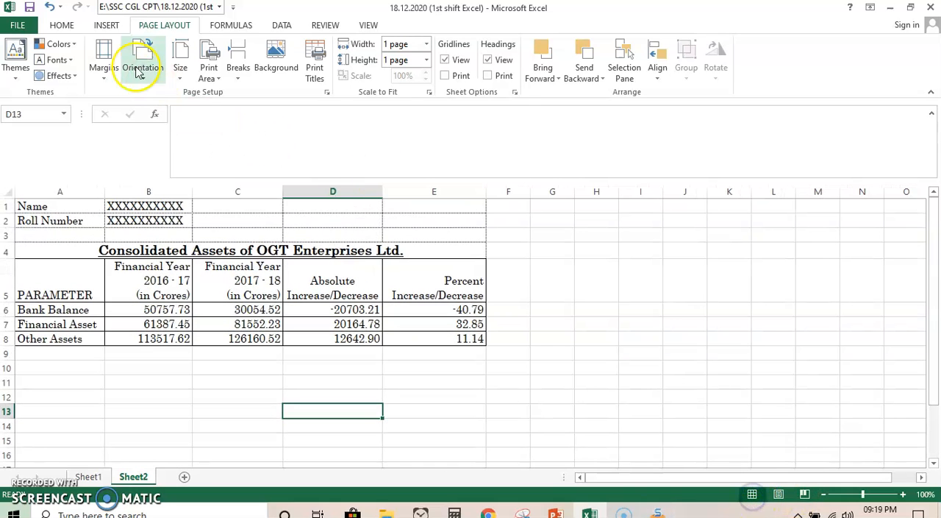
left_click(104, 63)
left_click(139, 157)
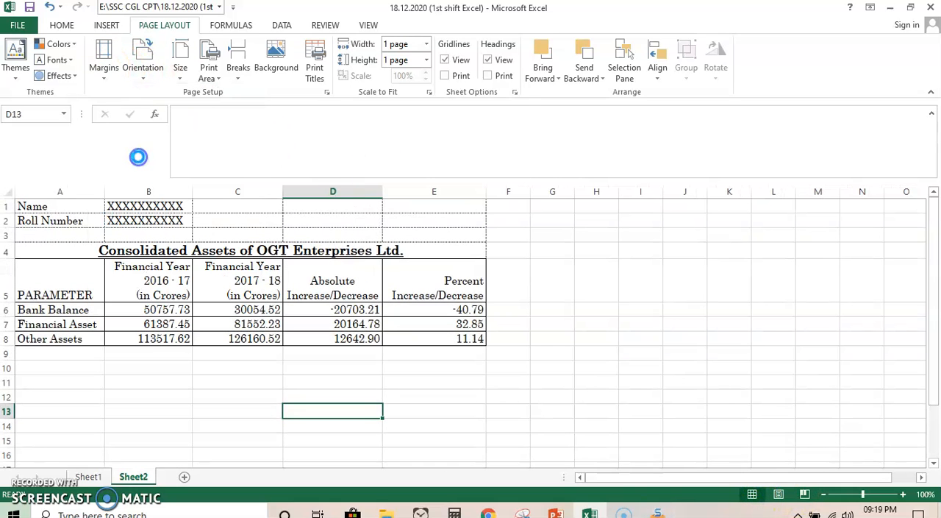
- Check Sheet2's page in Page Break Preview, return to Normal view, and look over the margin presets
left_click(804, 494)
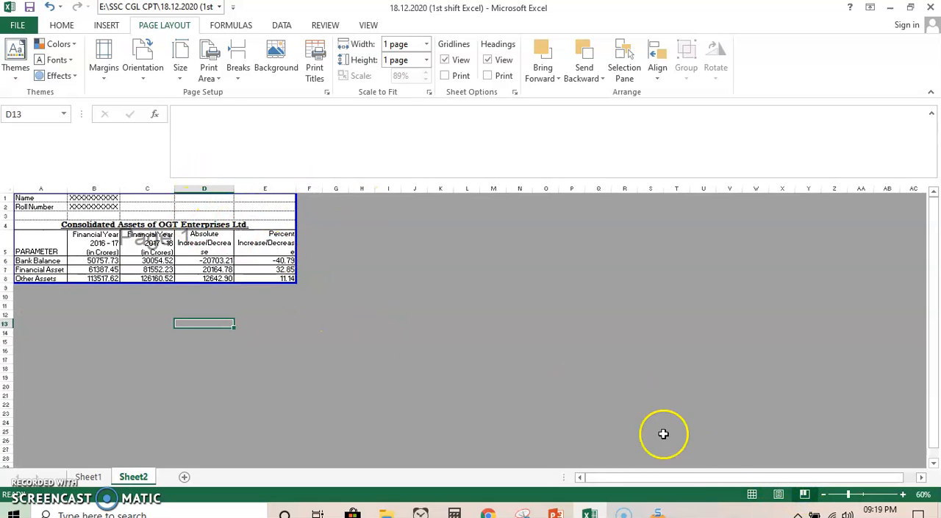
left_click(751, 494)
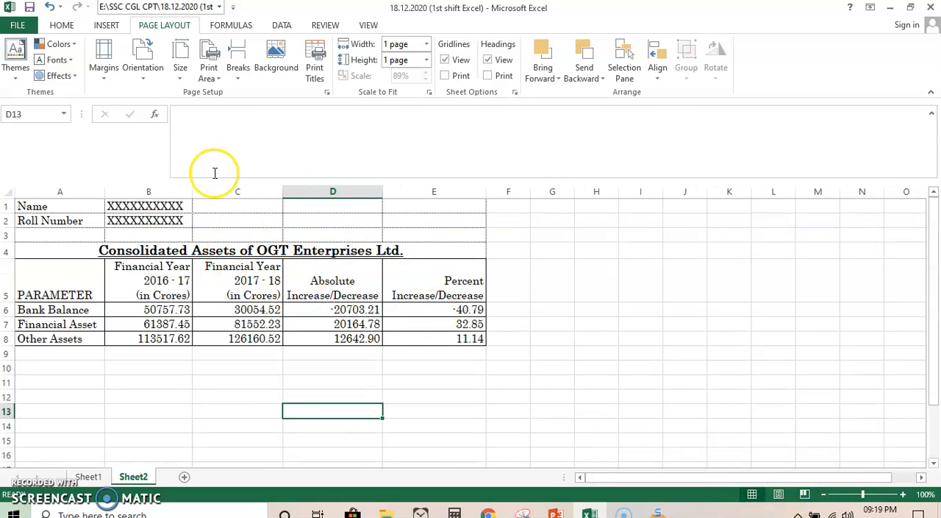
left_click(103, 70)
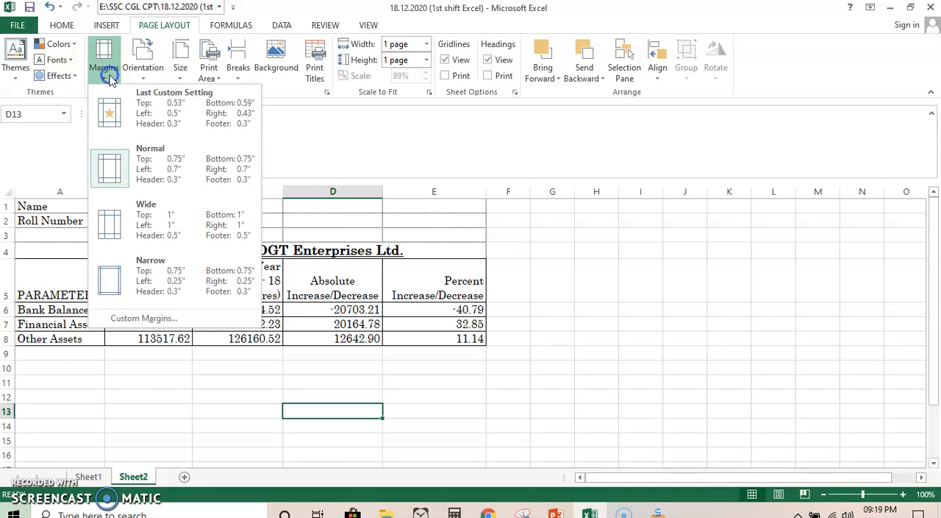
left_click(409, 371)
- Fill the absolute and percent change cells D6:E8 on Sheet2 with a grey theme color
left_click_drag(372, 310, 438, 335)
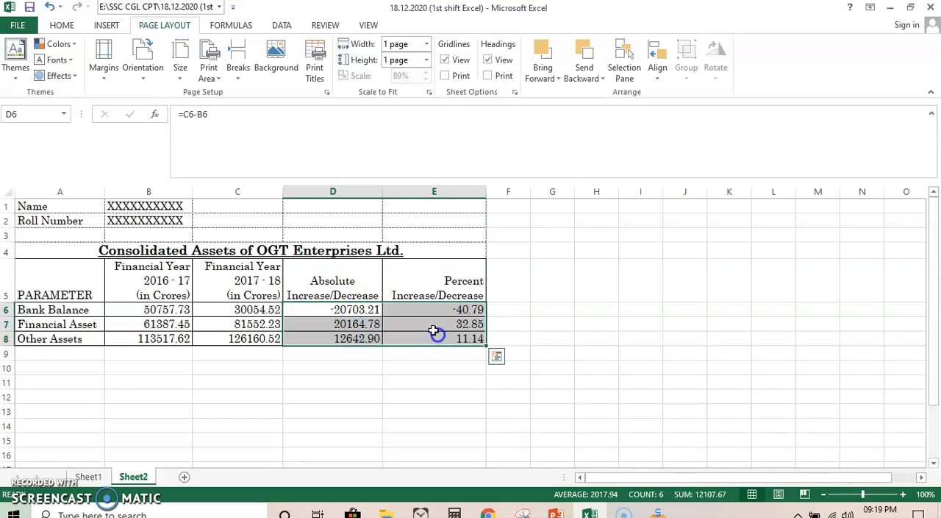
left_click(62, 25)
left_click(218, 71)
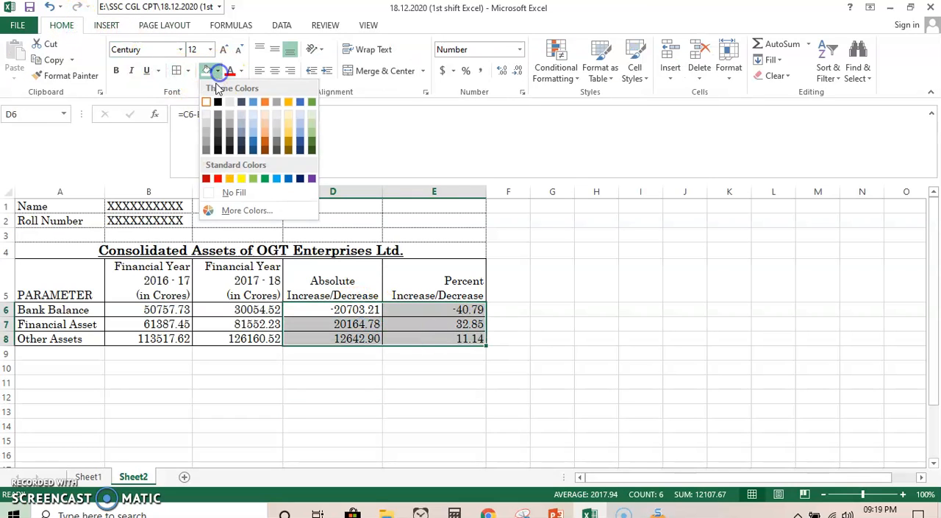
left_click(208, 138)
left_click(399, 395)
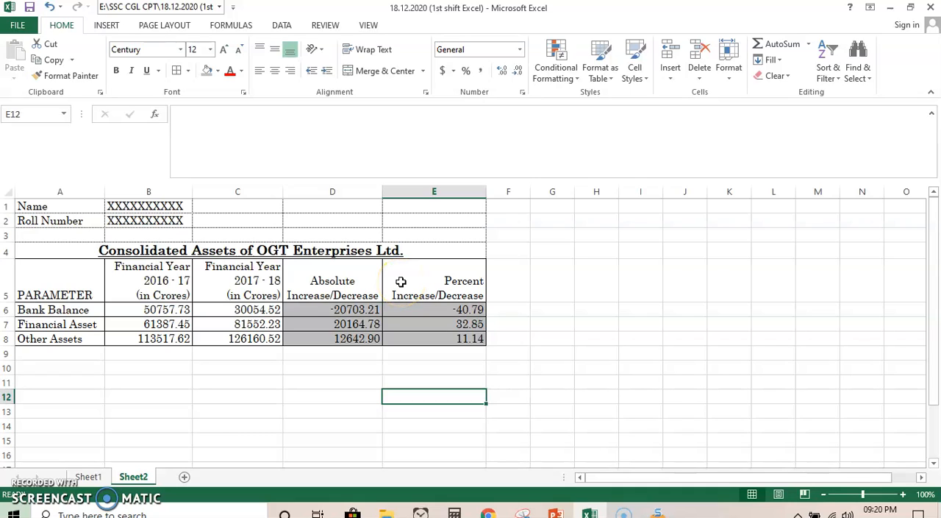
- Review the absolute change formula in D6 and the percent change formula in E6 on Sheet2
left_click(364, 313)
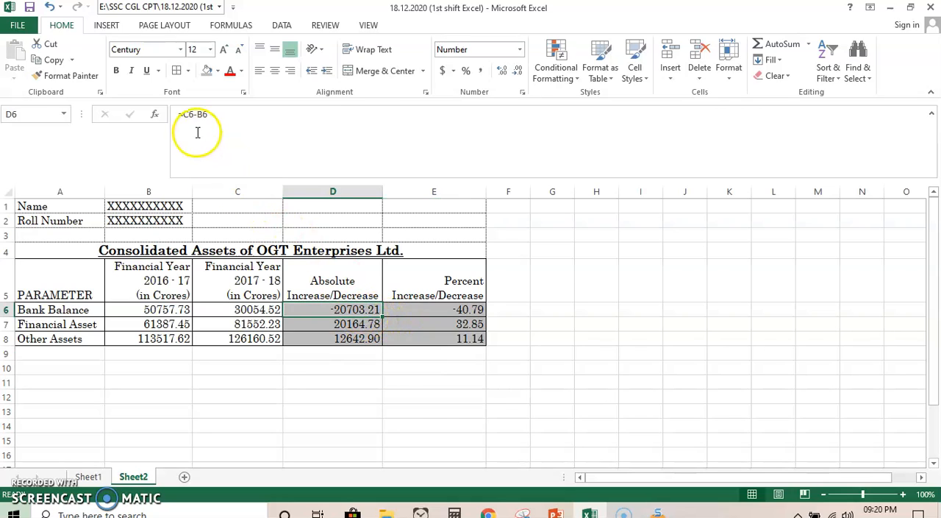
left_click(459, 309)
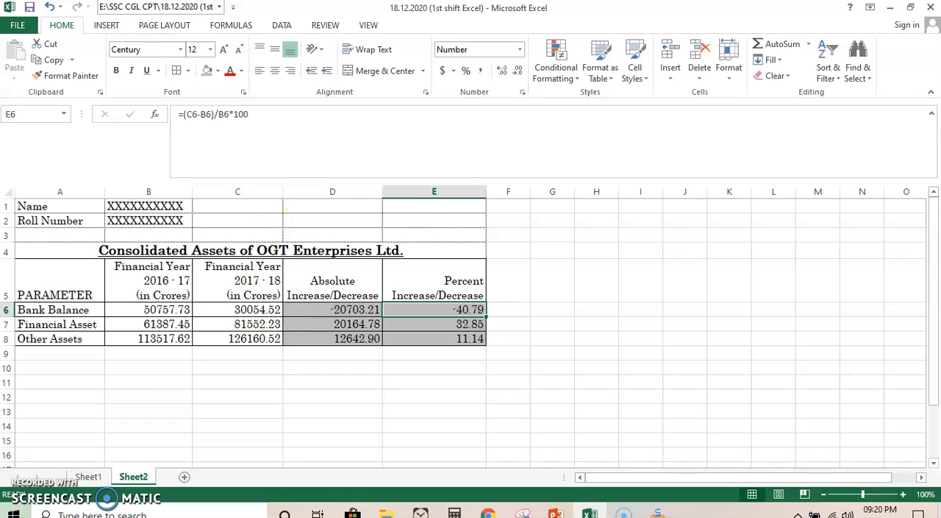
left_click(228, 375)
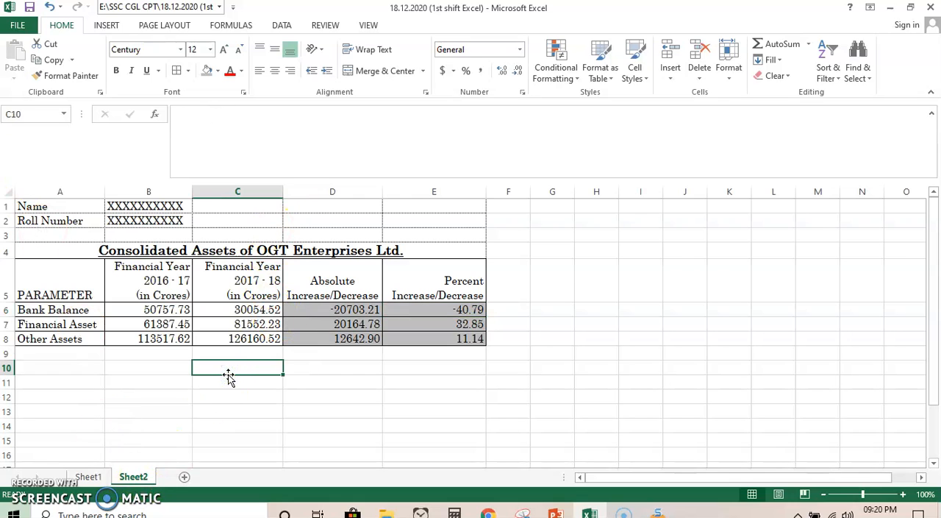
left_click(183, 367)
left_click(170, 353)
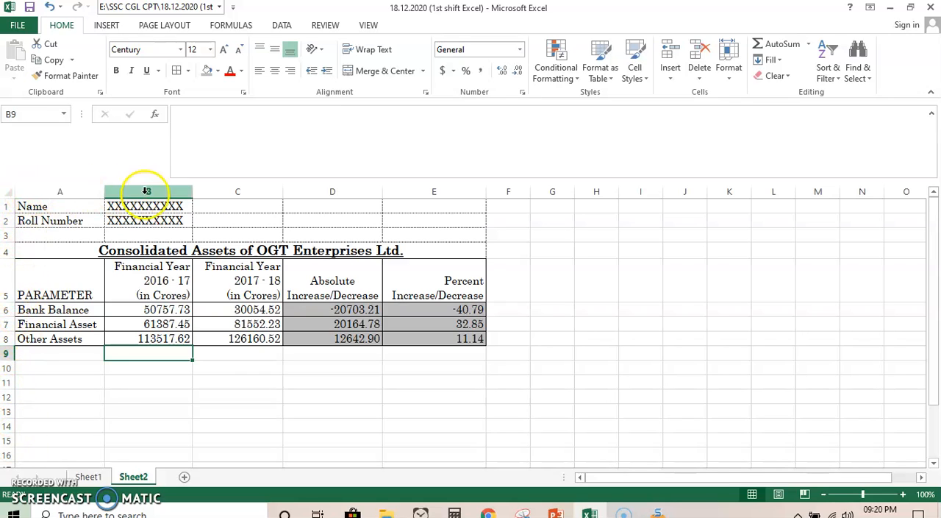
- Compare the finished Sheet2 table with the reference table and instructions on Sheet1, and return to Sheet2
left_click(88, 477)
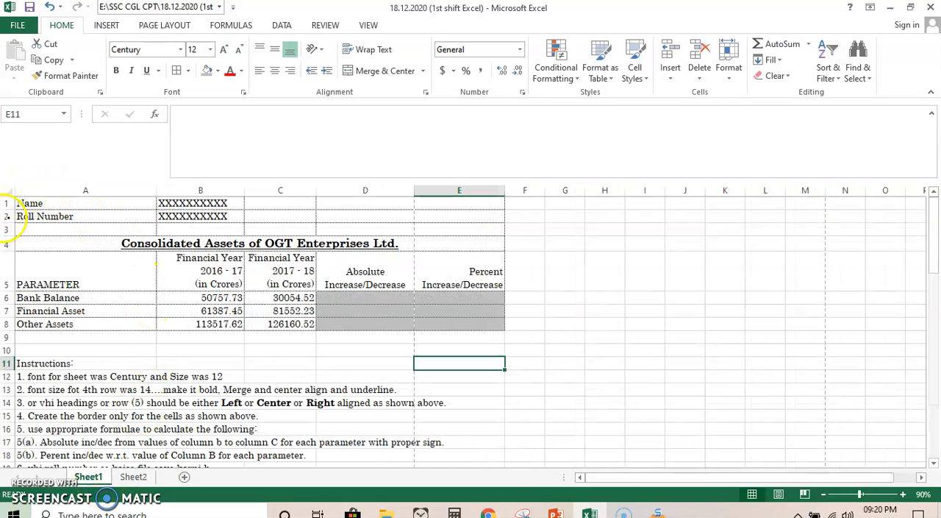
left_click(135, 477)
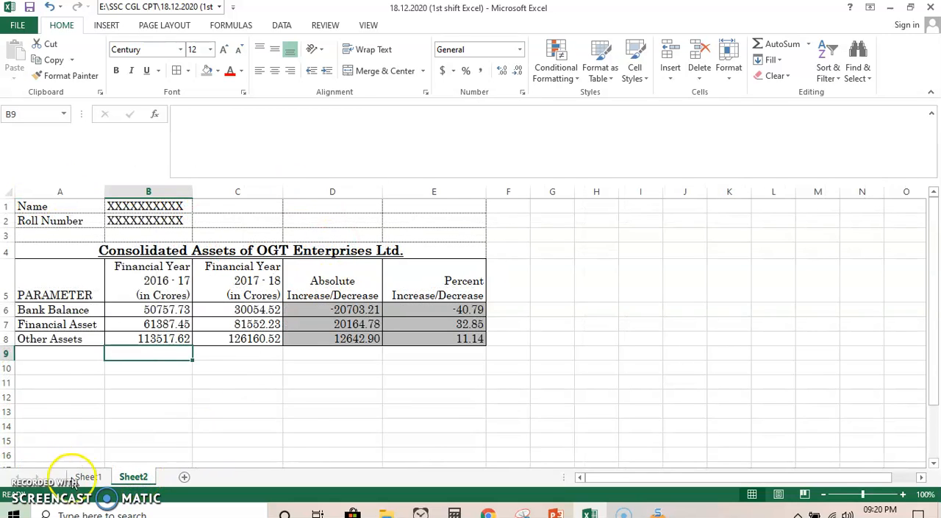
left_click(77, 477)
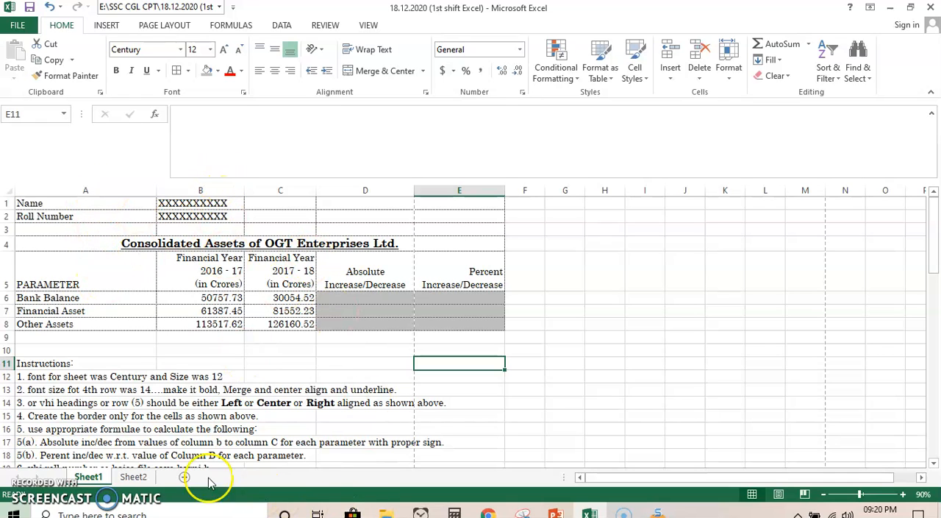
left_click(134, 477)
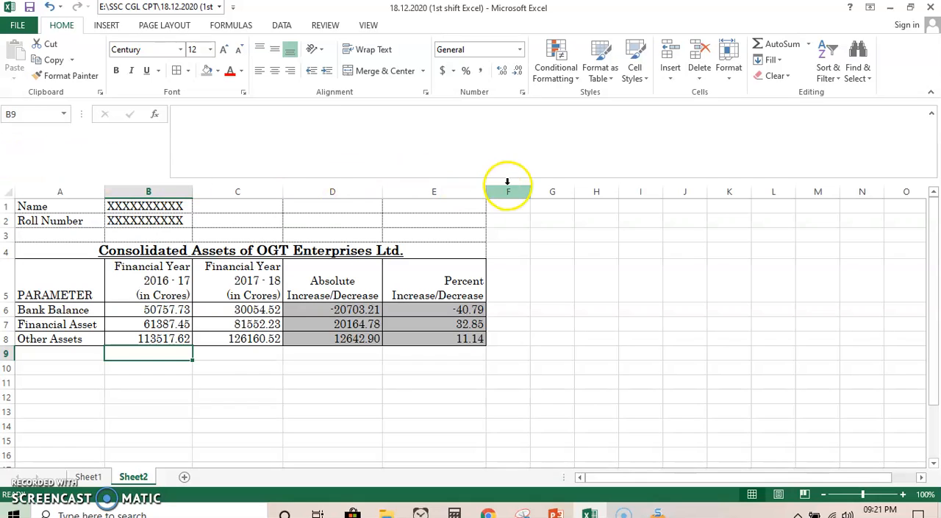
left_click(286, 392)
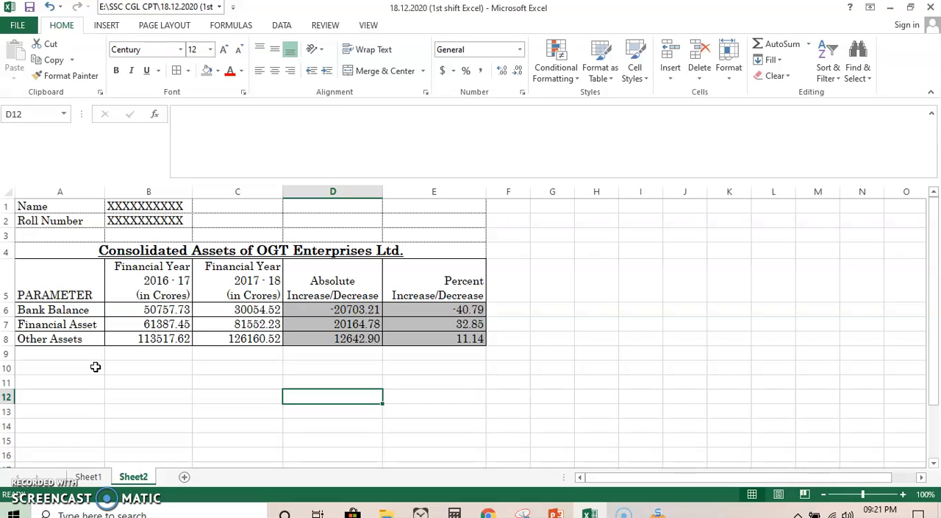
- Widen column D slightly and column A considerably on Sheet2, and check the layout against Sheet1
left_click_drag(382, 194, 384, 194)
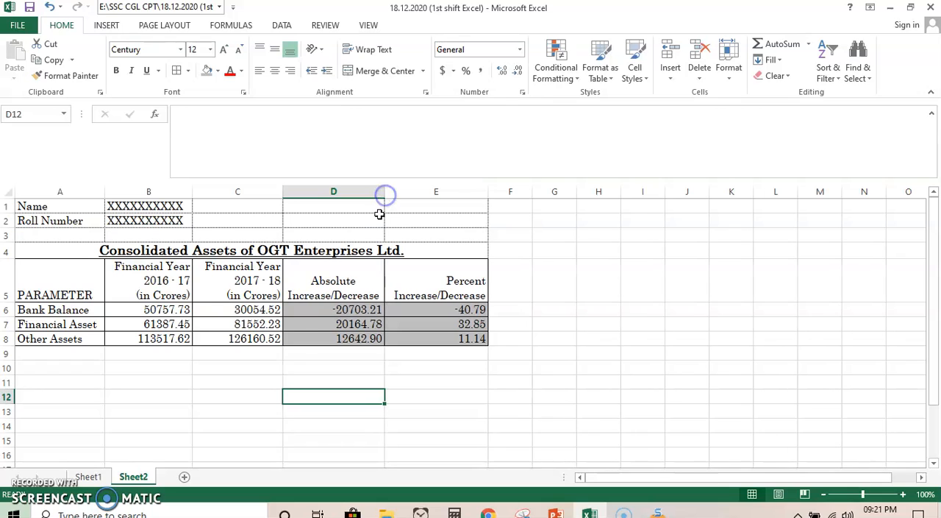
left_click(431, 395)
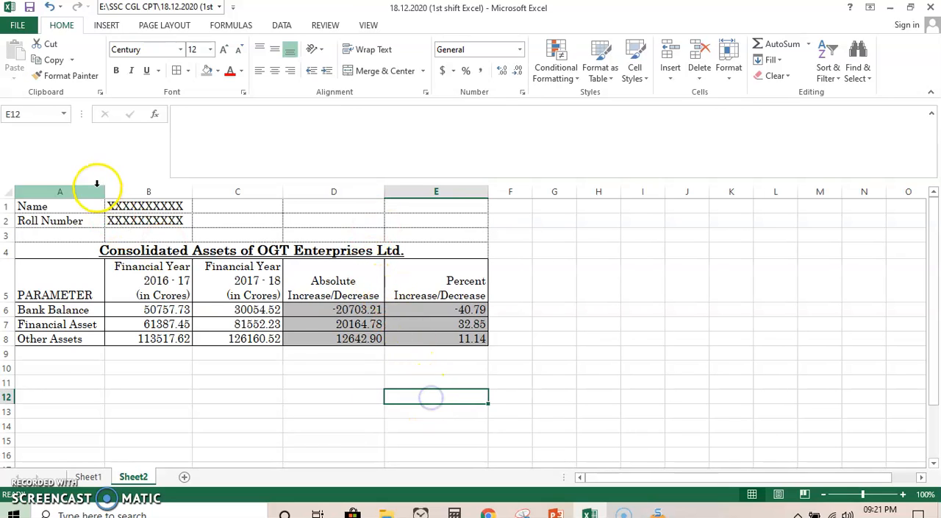
left_click_drag(106, 193, 176, 193)
left_click(89, 477)
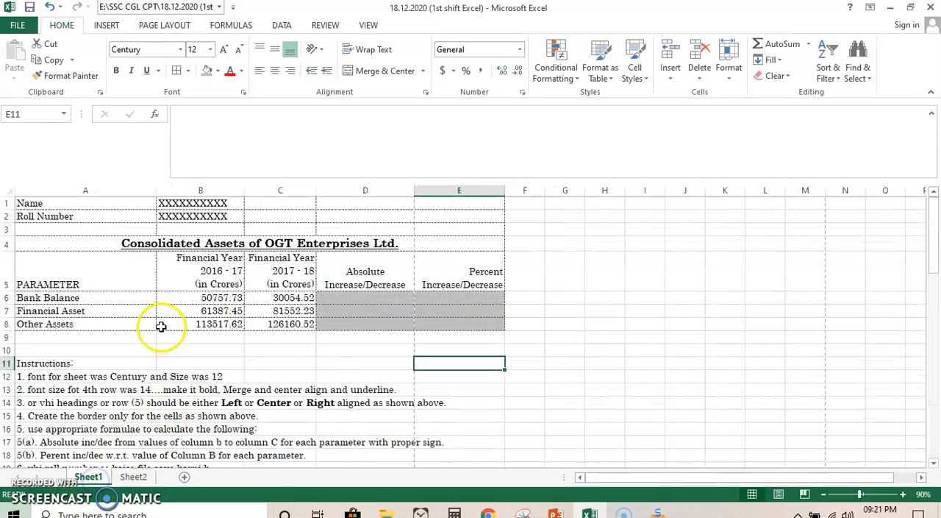
left_click(134, 477)
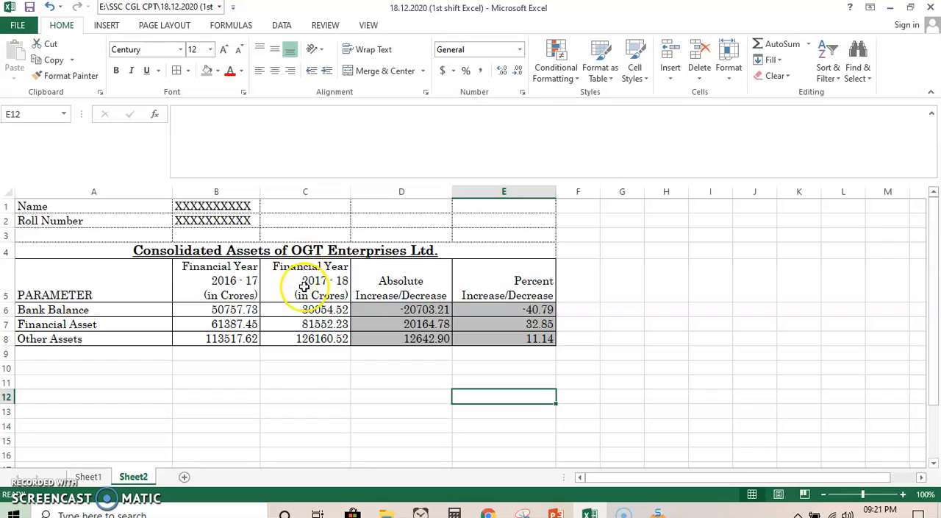
- Set Sheet2's print scaling to Adjust to 100% normal size, check the print preview, and return to the worksheet
left_click(163, 25)
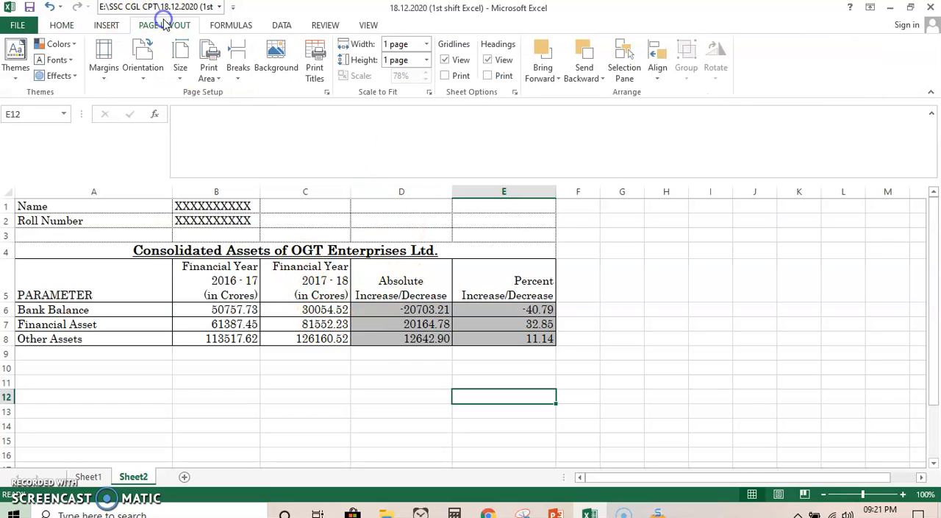
left_click(429, 94)
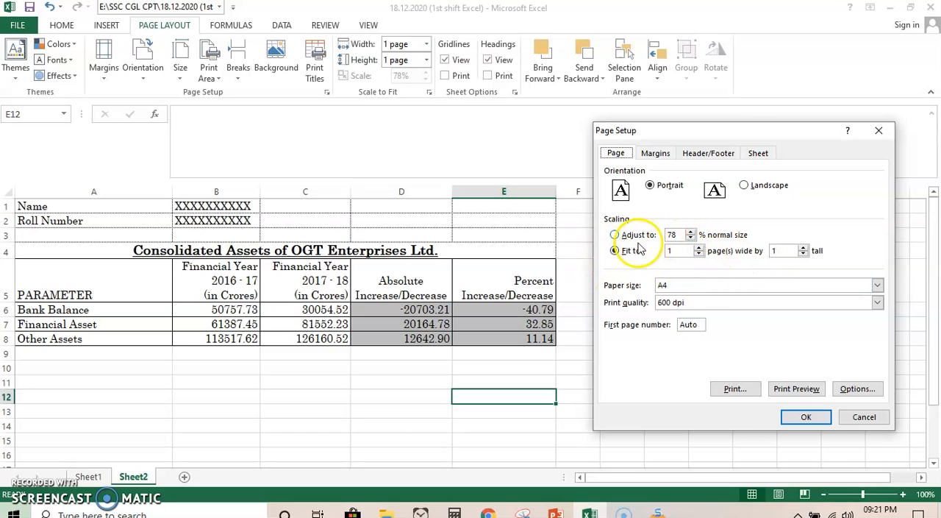
left_click(612, 233)
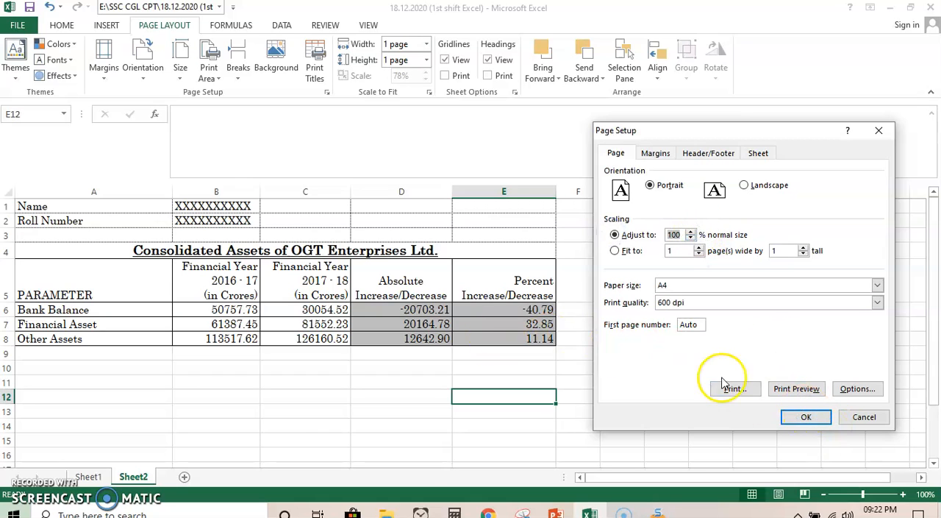
left_click(794, 388)
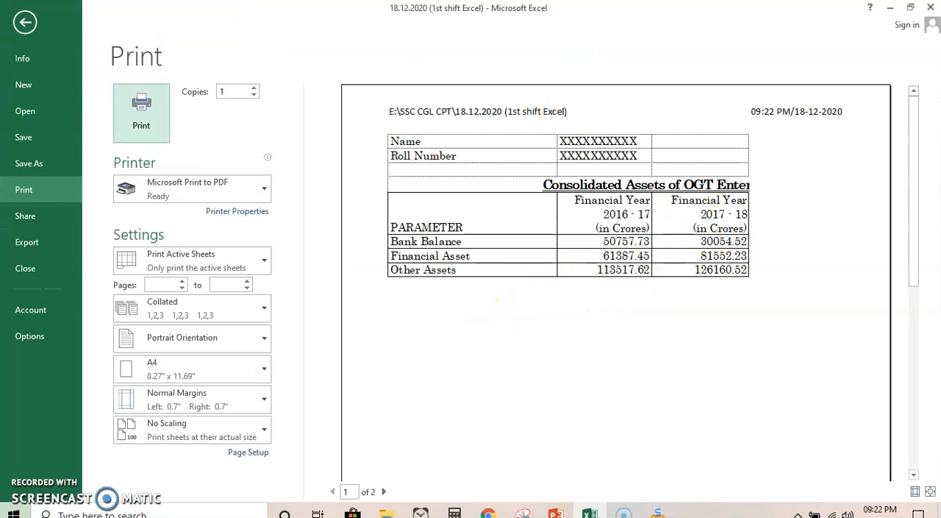
left_click(25, 22)
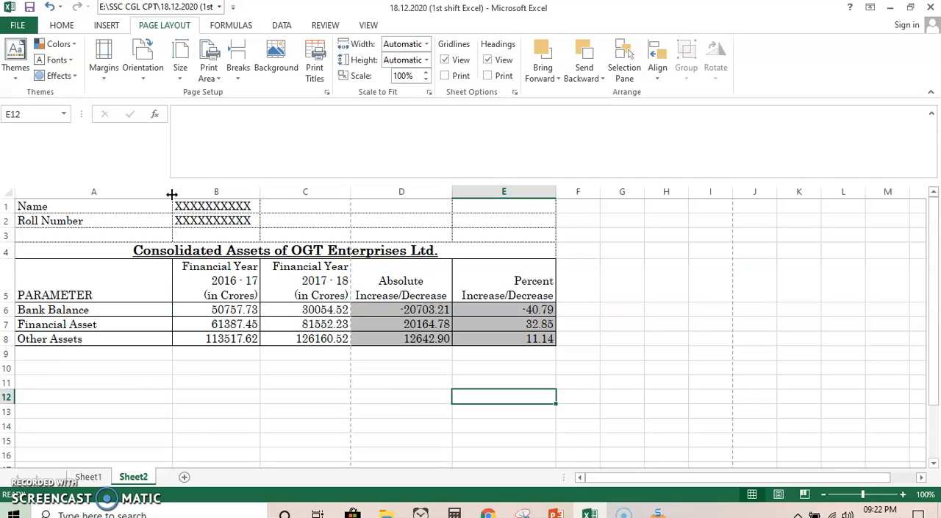
- Check Sheet1's layout, then autofit columns A and B and slightly narrow columns C and D on Sheet2
left_click(88, 476)
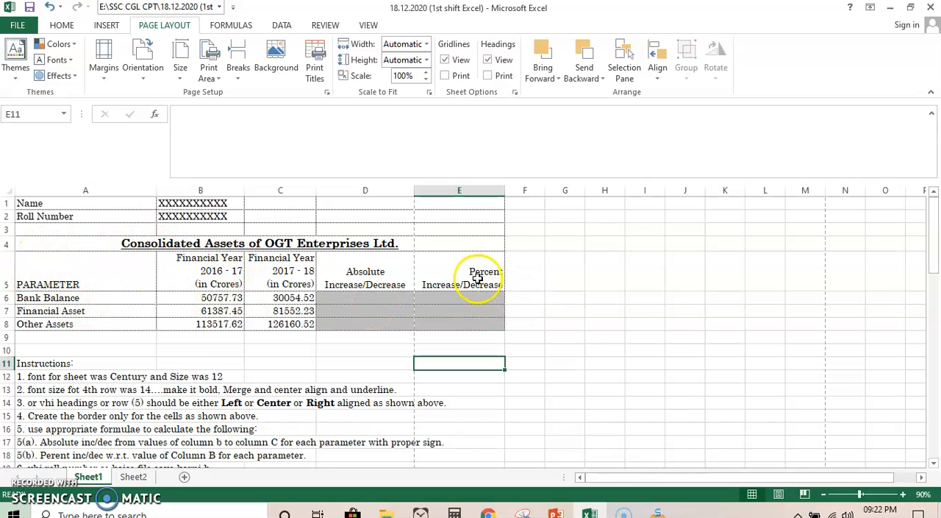
left_click(135, 477)
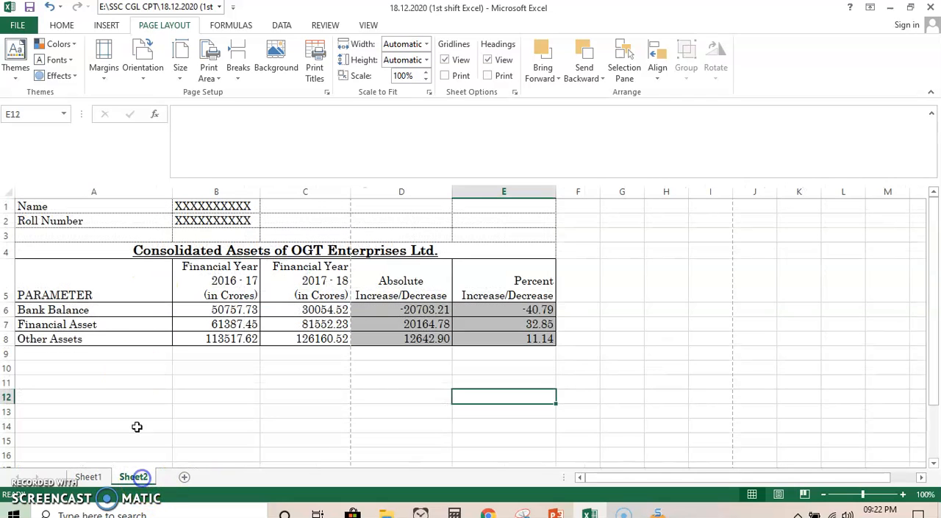
double_click(174, 191)
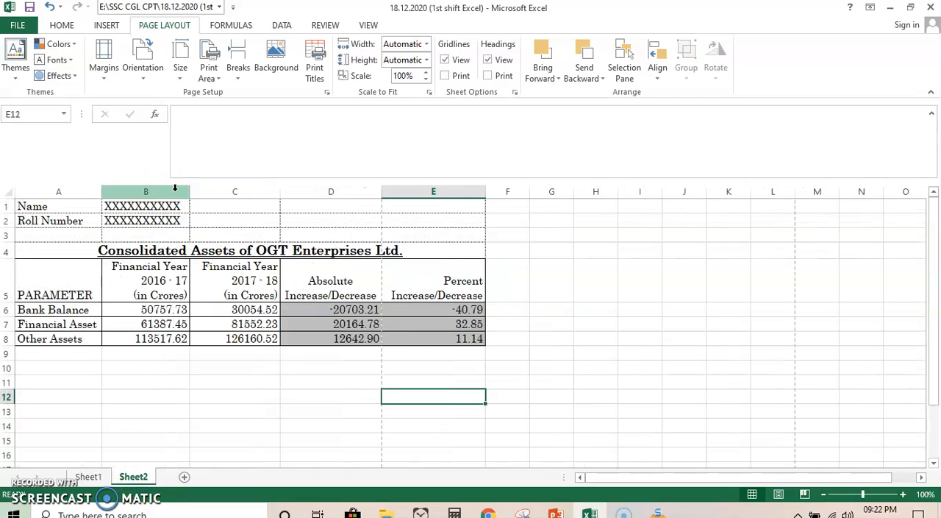
double_click(188, 196)
left_click_drag(272, 196, 264, 196)
left_click_drag(365, 191, 361, 191)
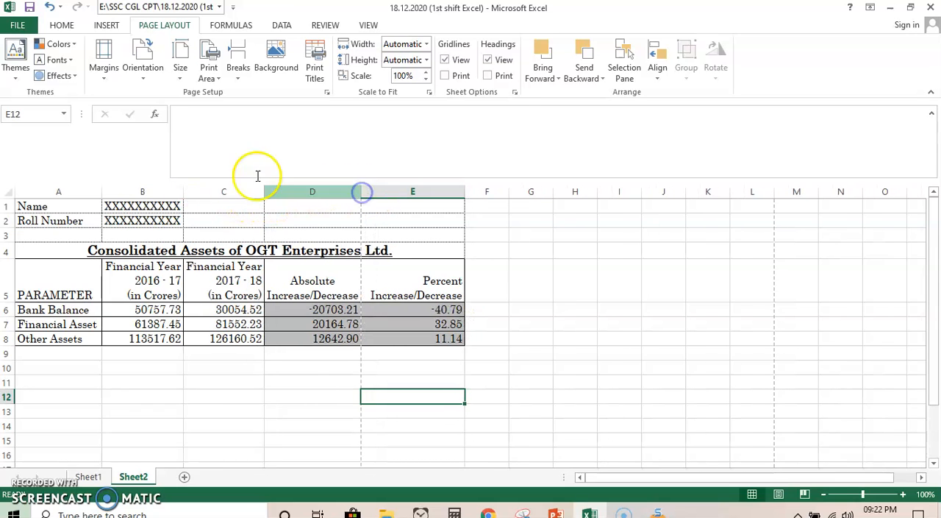
- Apply the Narrow margins to Sheet2 and undo the last width reductions of columns D and C
left_click(104, 57)
left_click(162, 270)
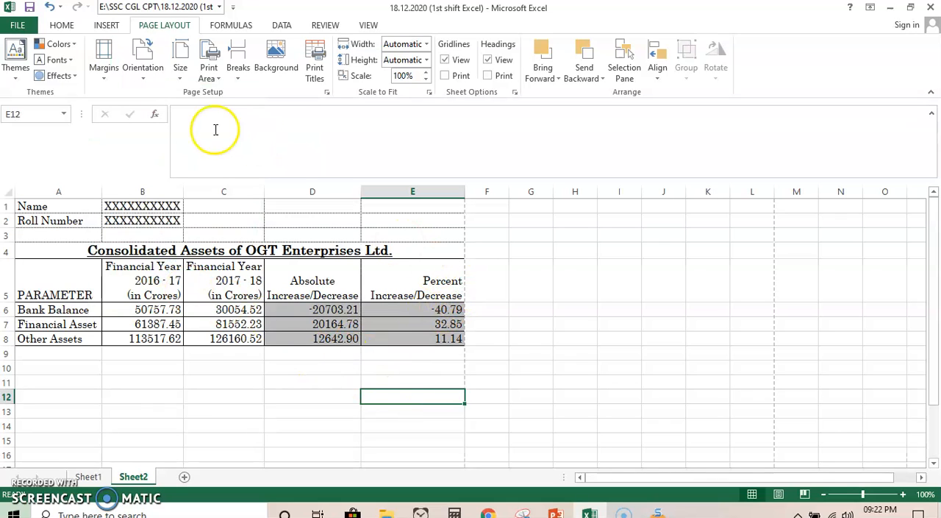
left_click(51, 7)
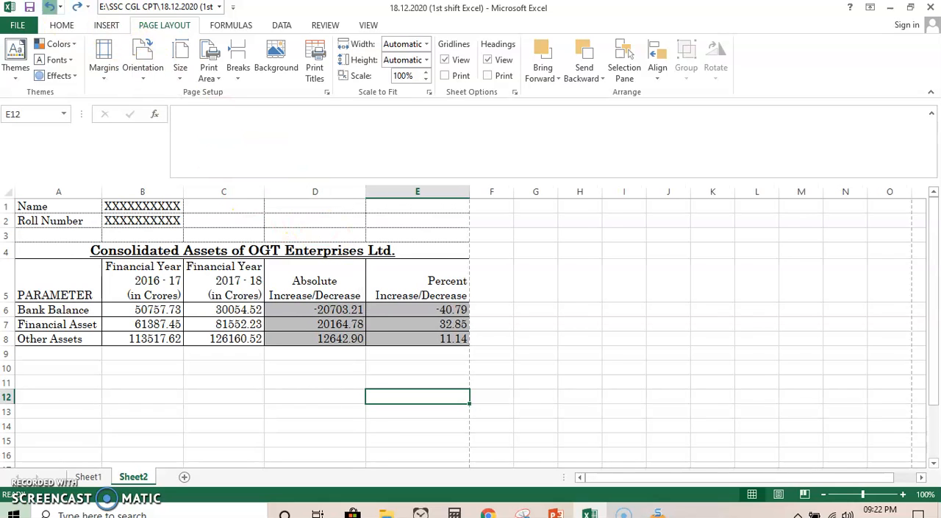
left_click(48, 7)
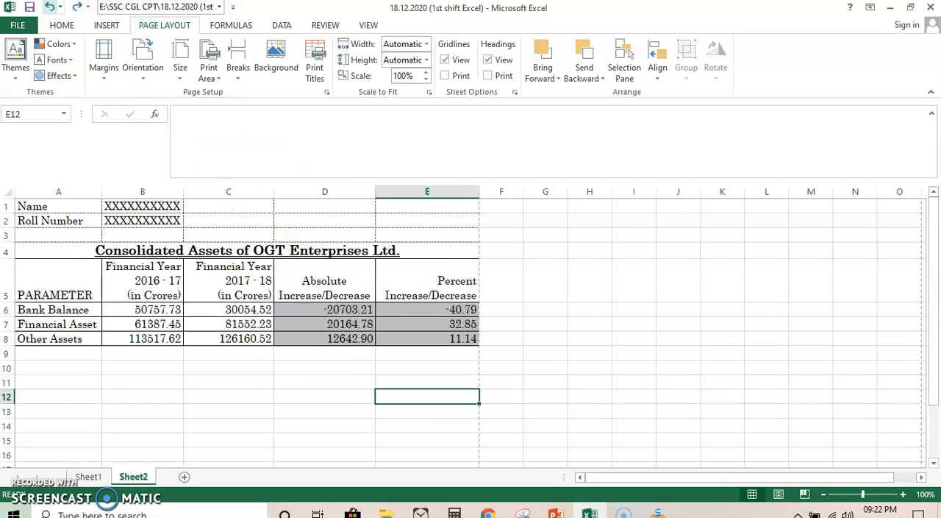
- Try the Normal margins on Sheet2 to compare the page break, and restore the Narrow margins
left_click(118, 78)
left_click(163, 173)
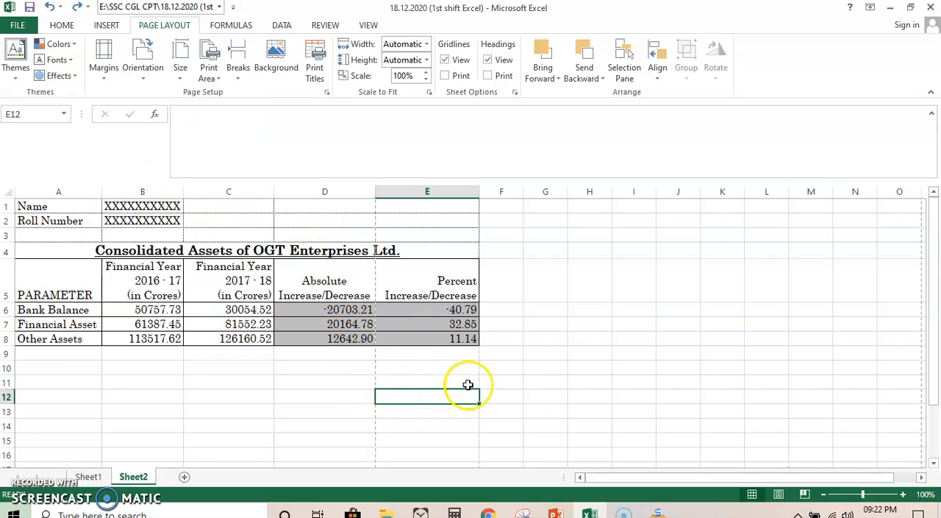
left_click(103, 65)
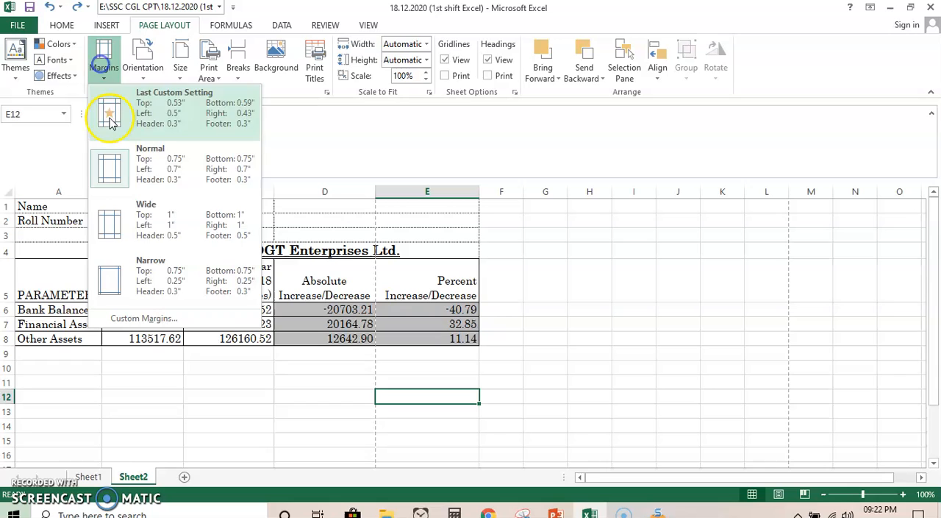
left_click(147, 266)
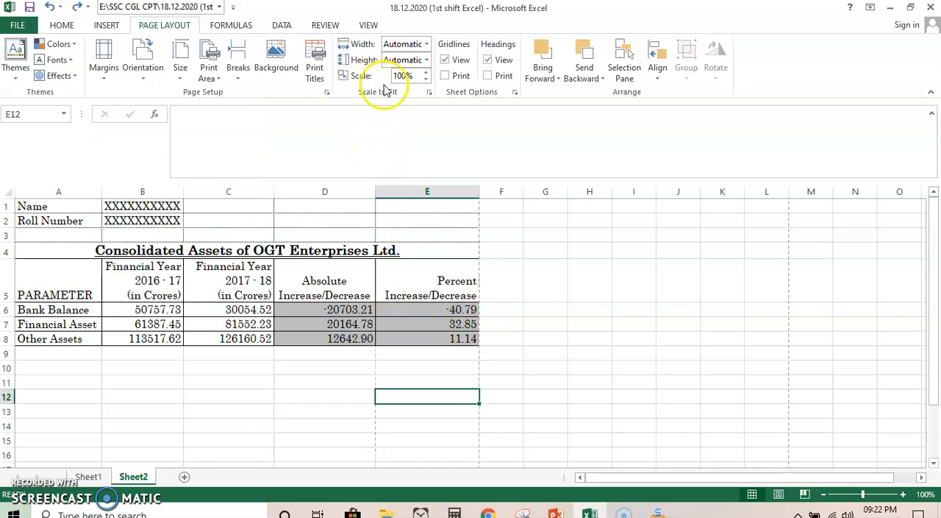
- Select Adjust to 100% normal size as Sheet2's print scaling and open the print preview
left_click(429, 92)
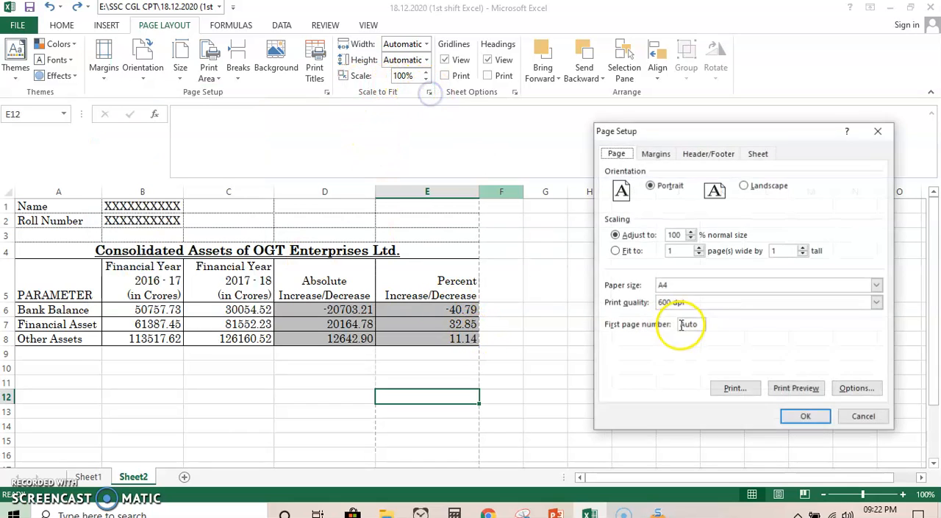
left_click(615, 236)
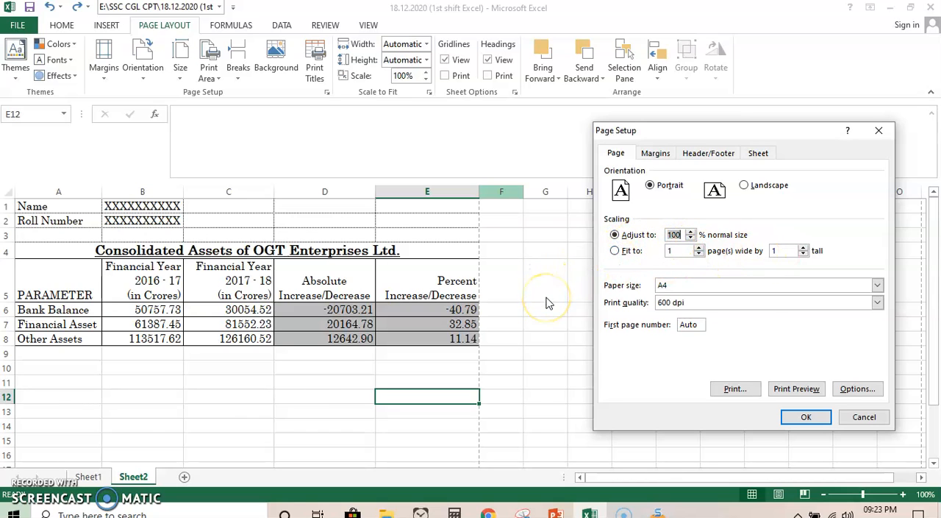
left_click(800, 388)
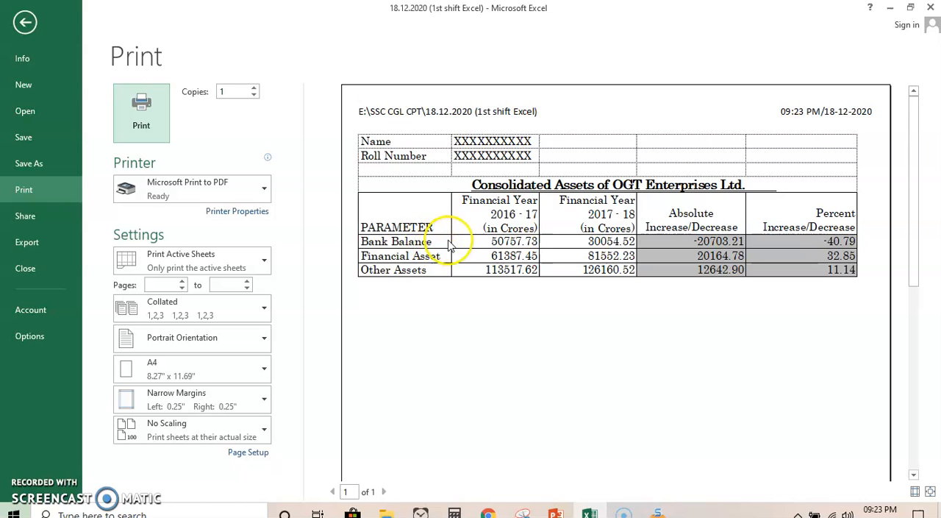
- Show the margin and column handles in the print preview, try widening column A, narrow it back, and return to the worksheet
left_click(916, 492)
left_click_drag(451, 88, 525, 95)
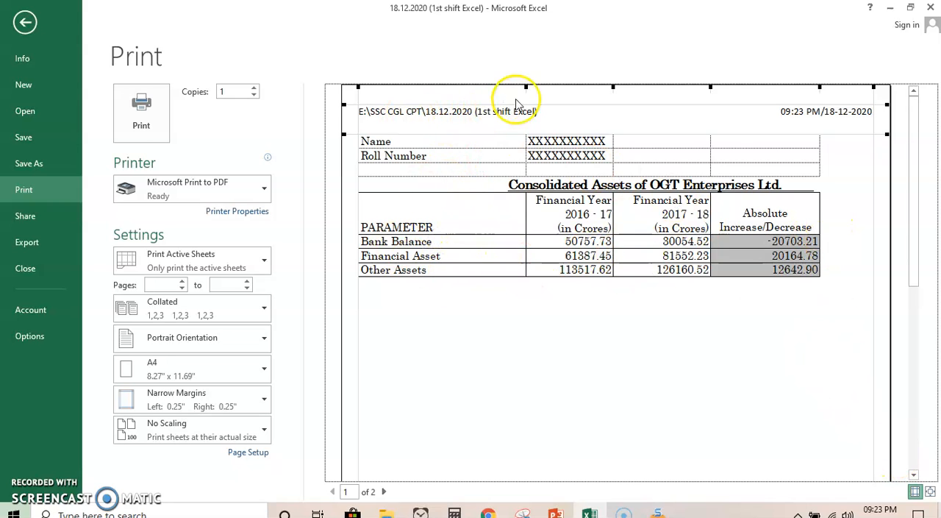
left_click_drag(526, 87, 450, 90)
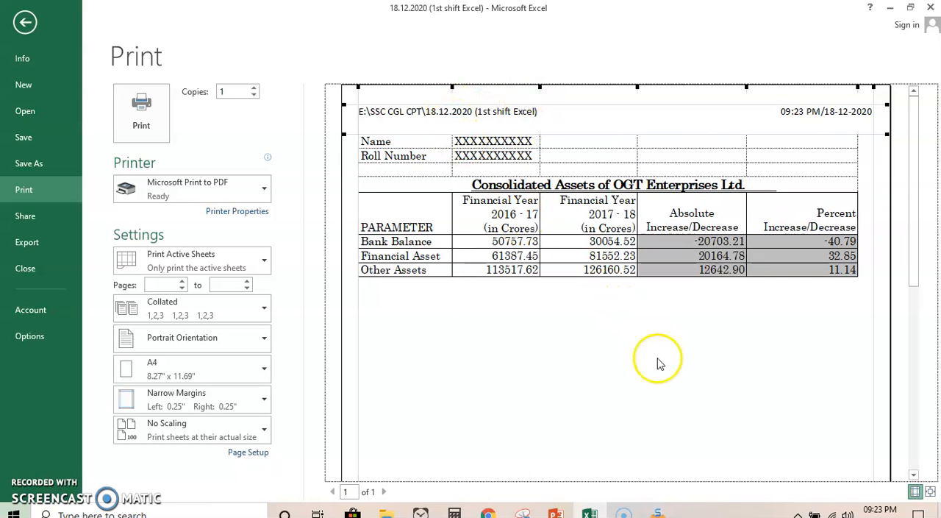
left_click(24, 24)
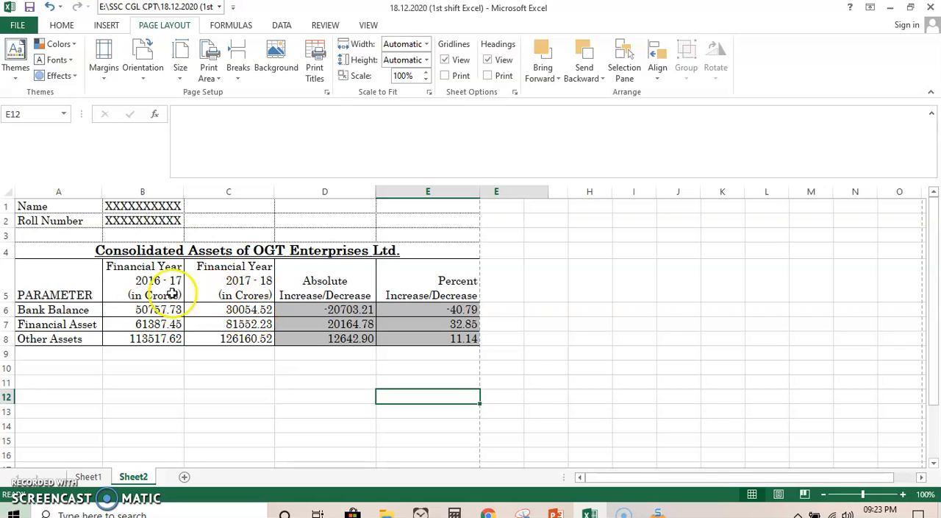
- Check which paper size is selected for Sheet2
left_click(175, 77)
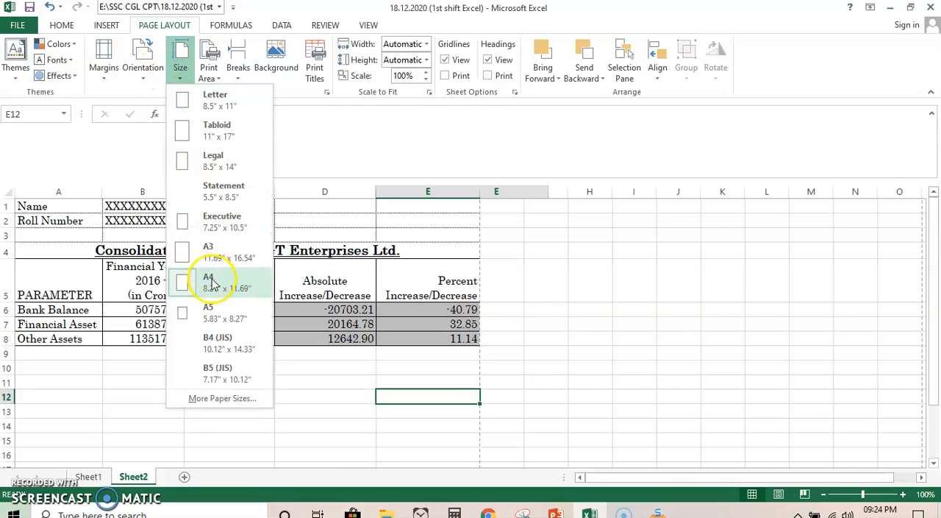
left_click(358, 382)
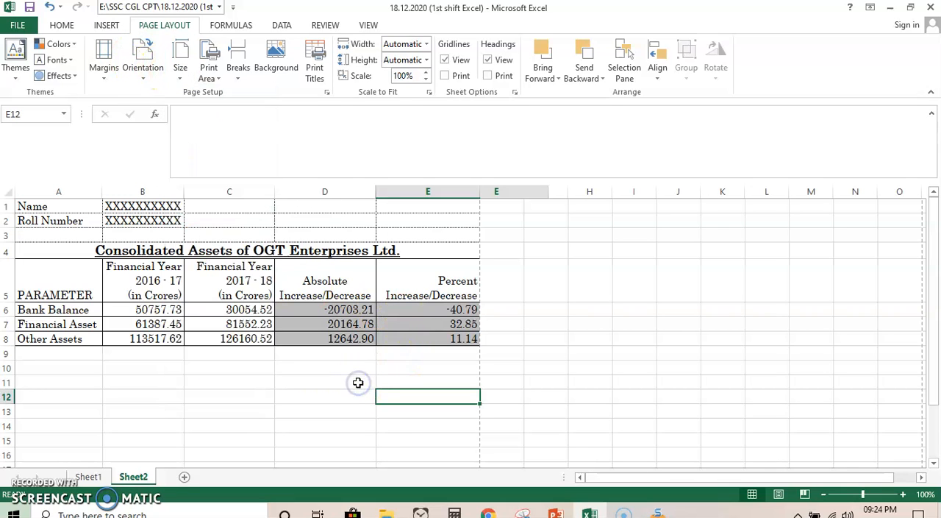